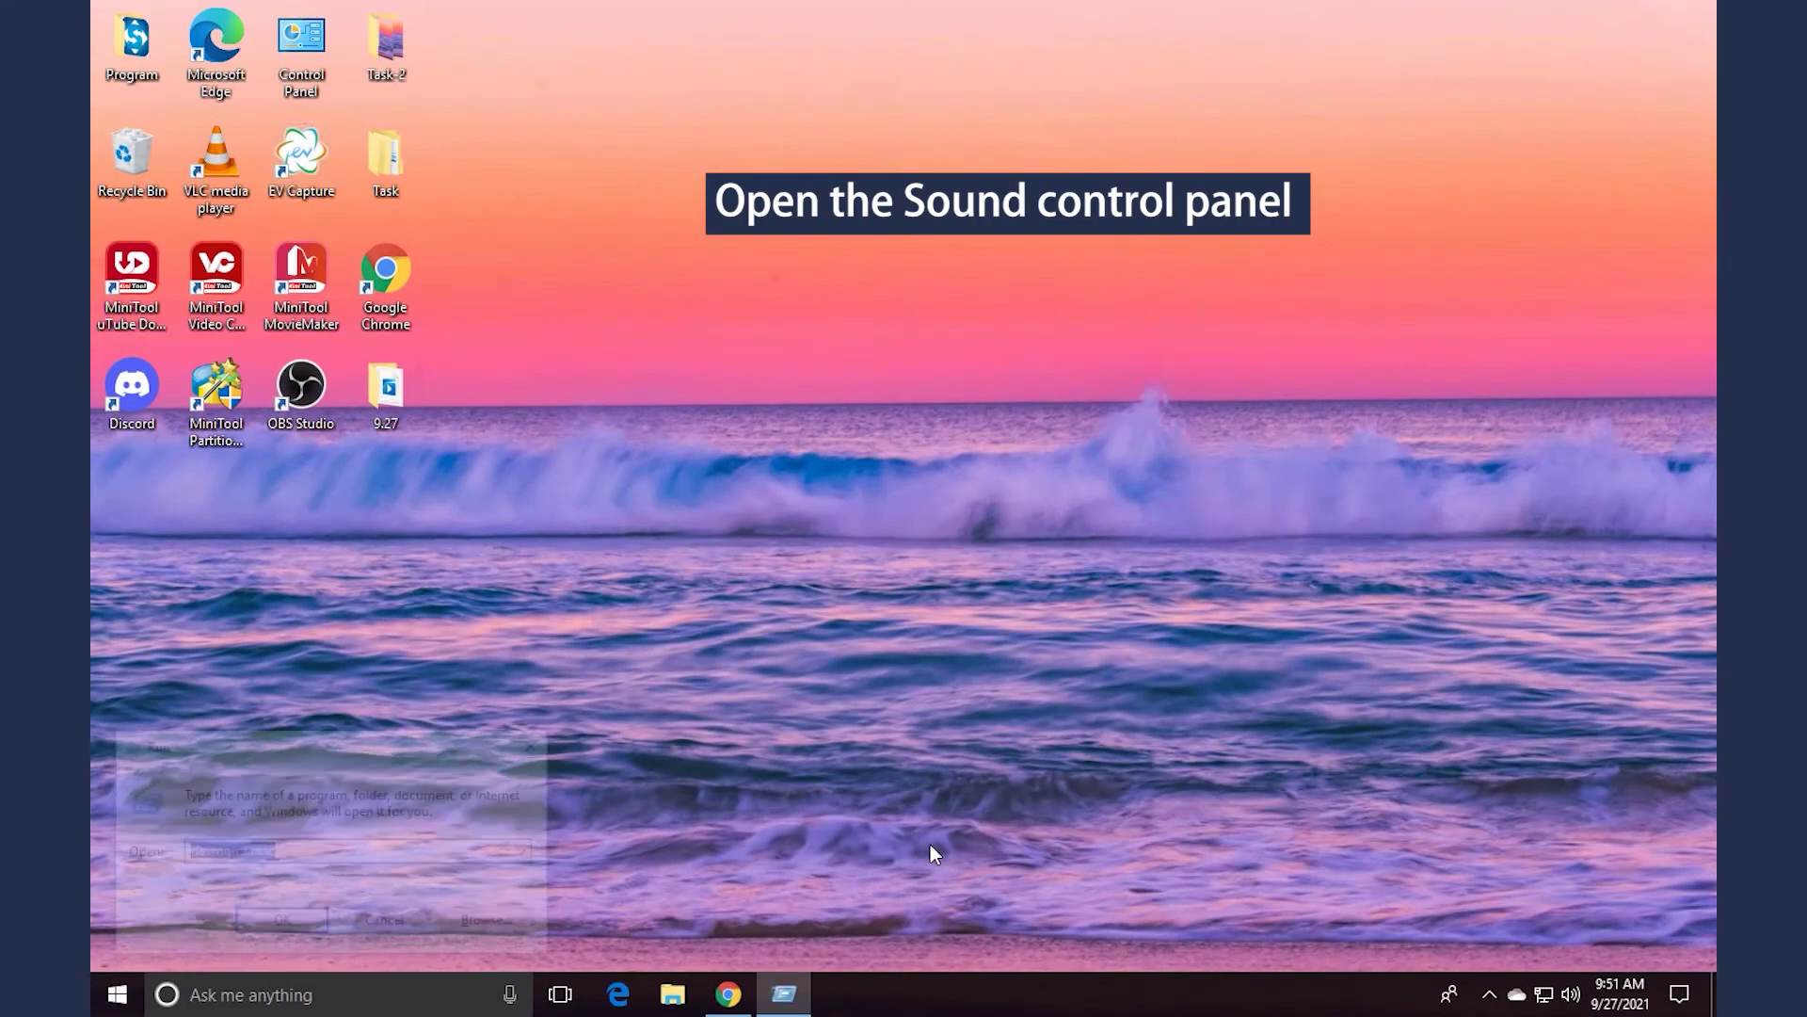
type("mms")
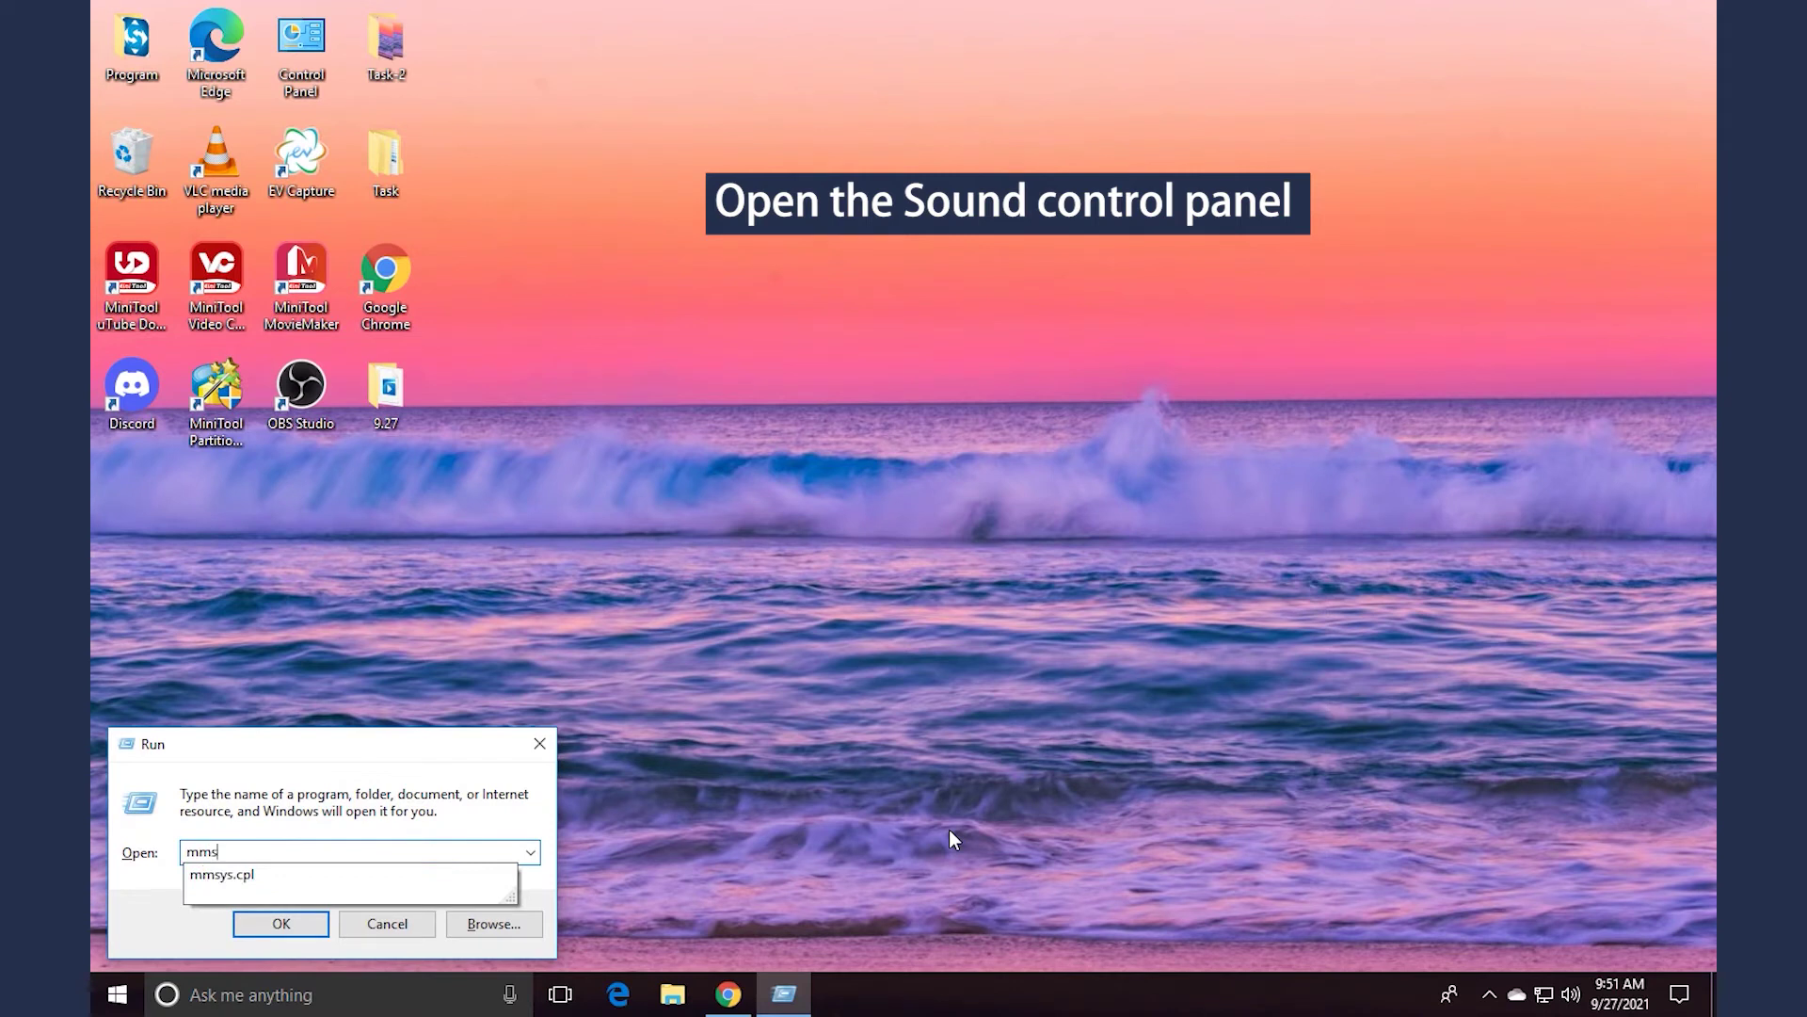
type("ys.")
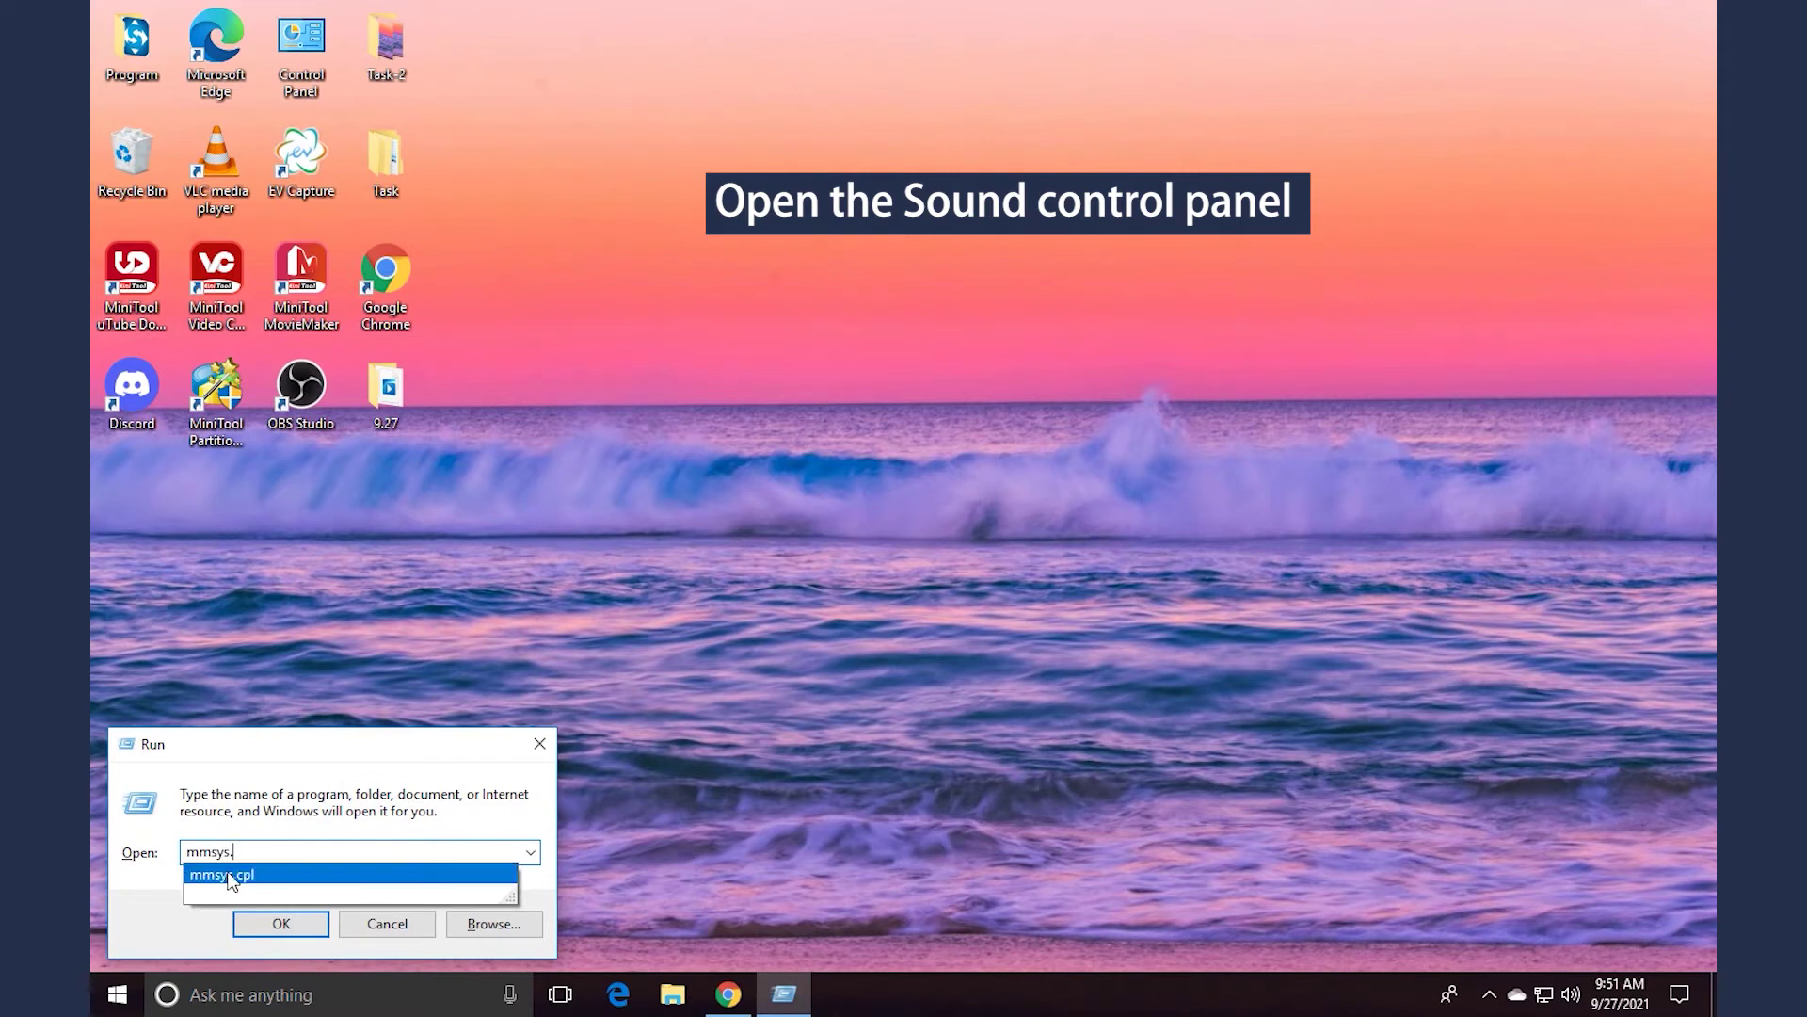
Run mmsys.cpl and set Communications activity to 'Do nothing', then apply and close.
left_click(234, 874)
left_click(300, 923)
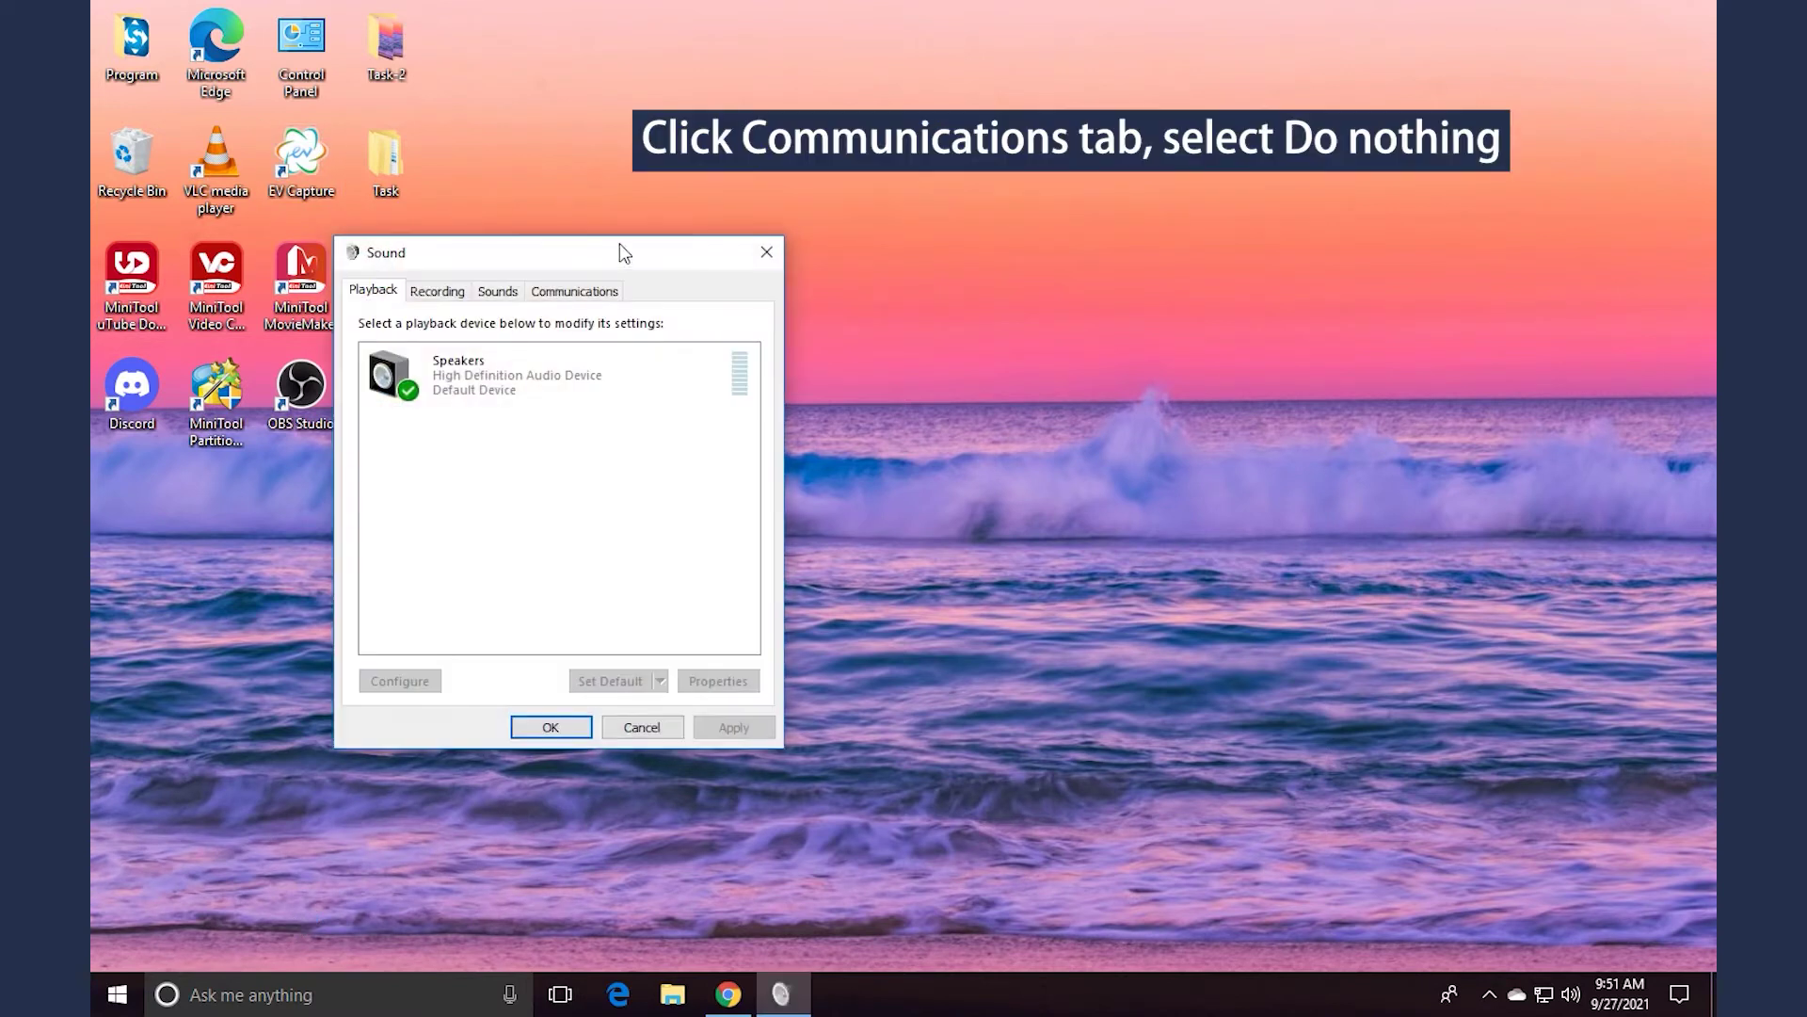
left_click(577, 298)
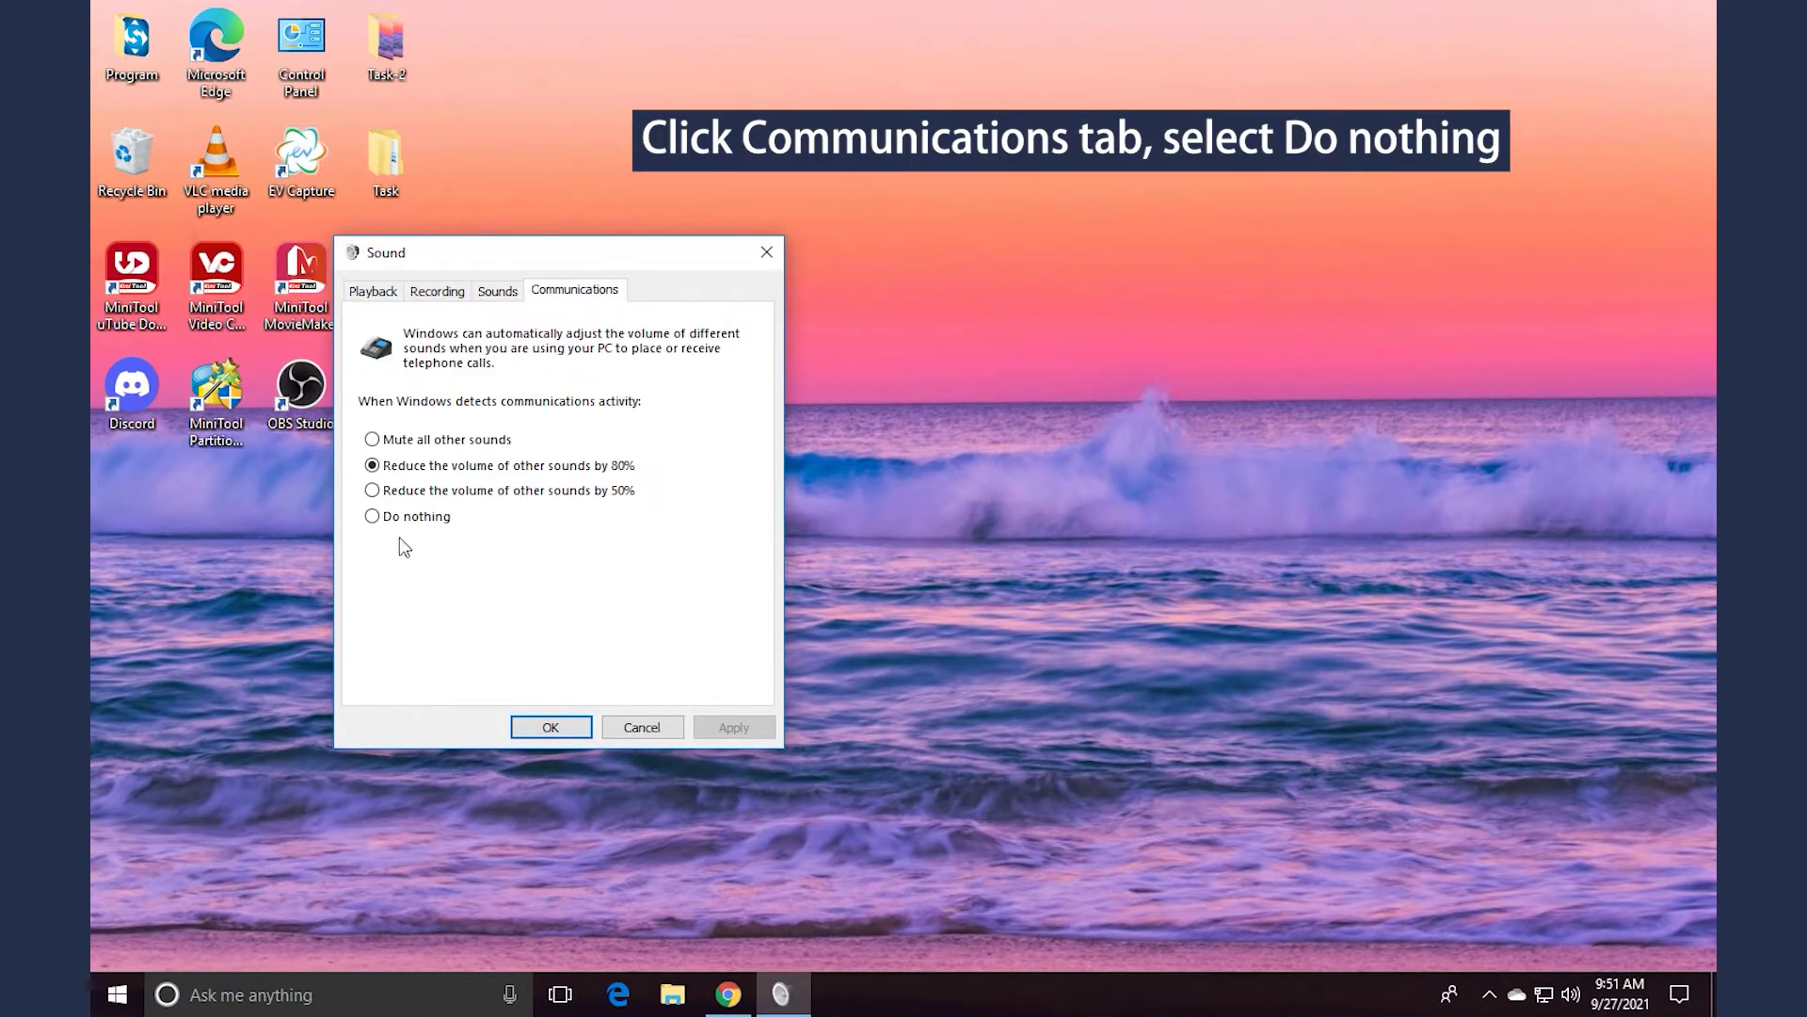
left_click(373, 517)
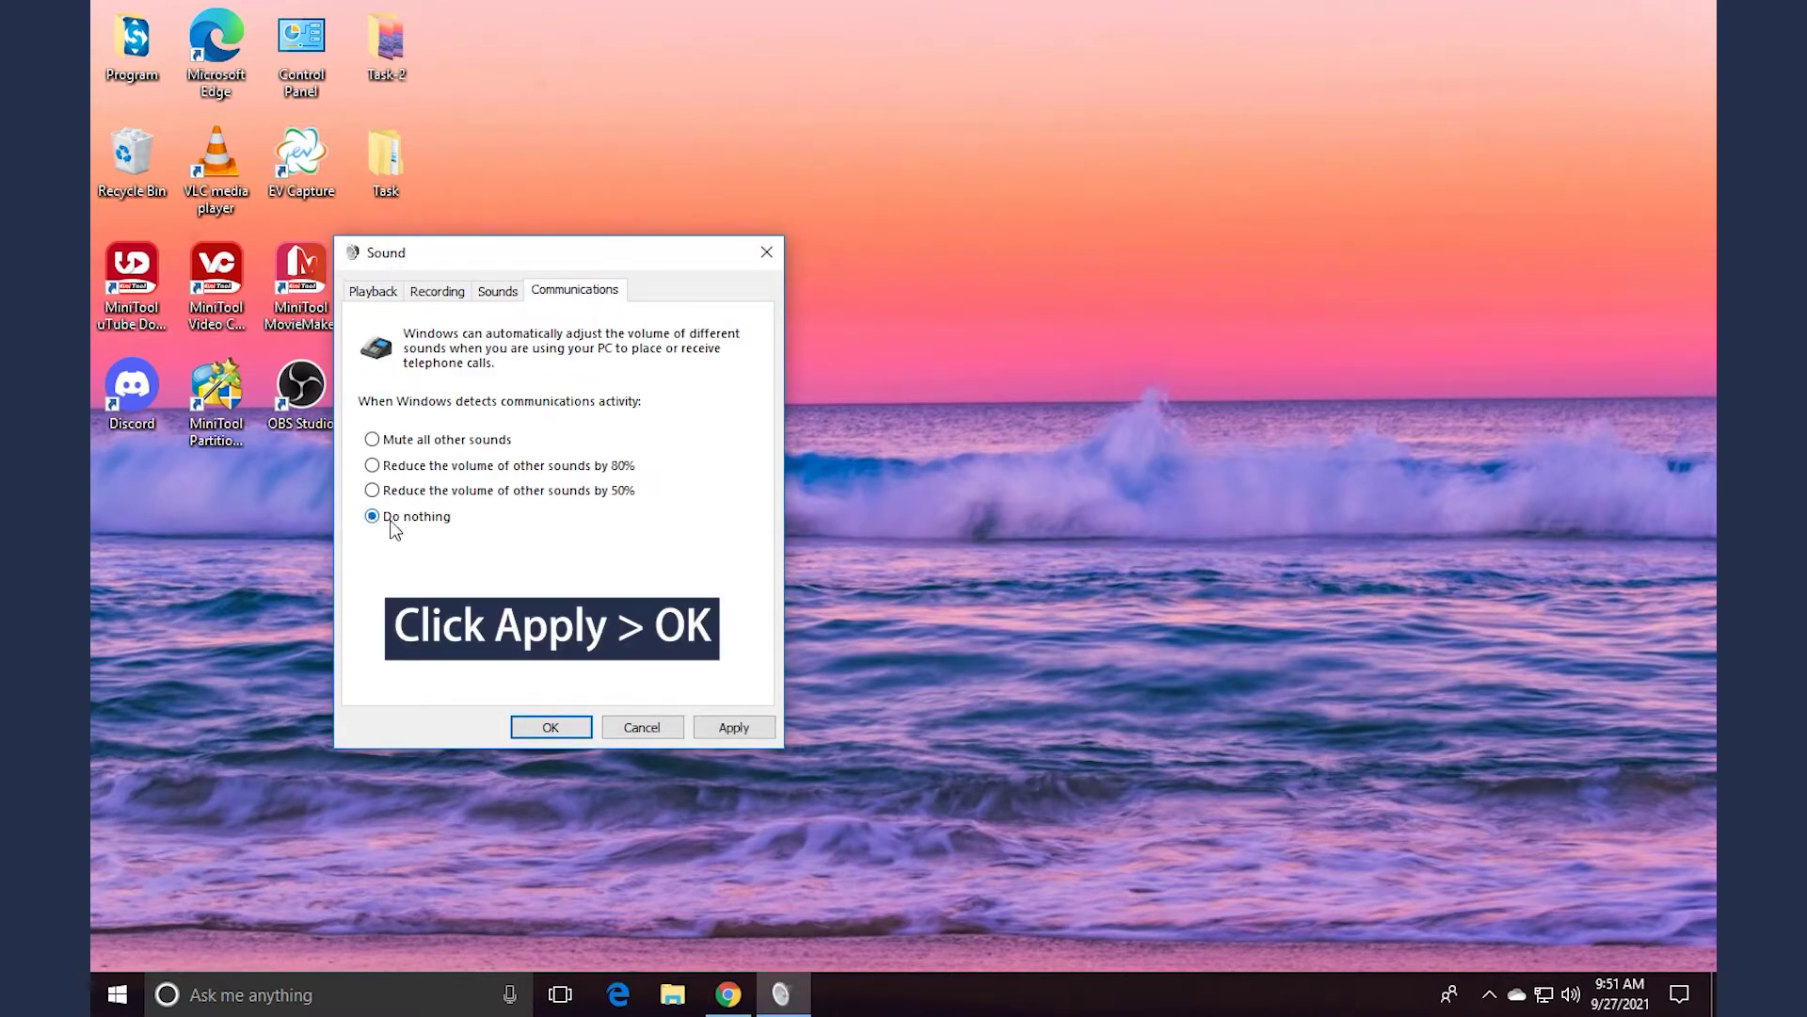
left_click(549, 726)
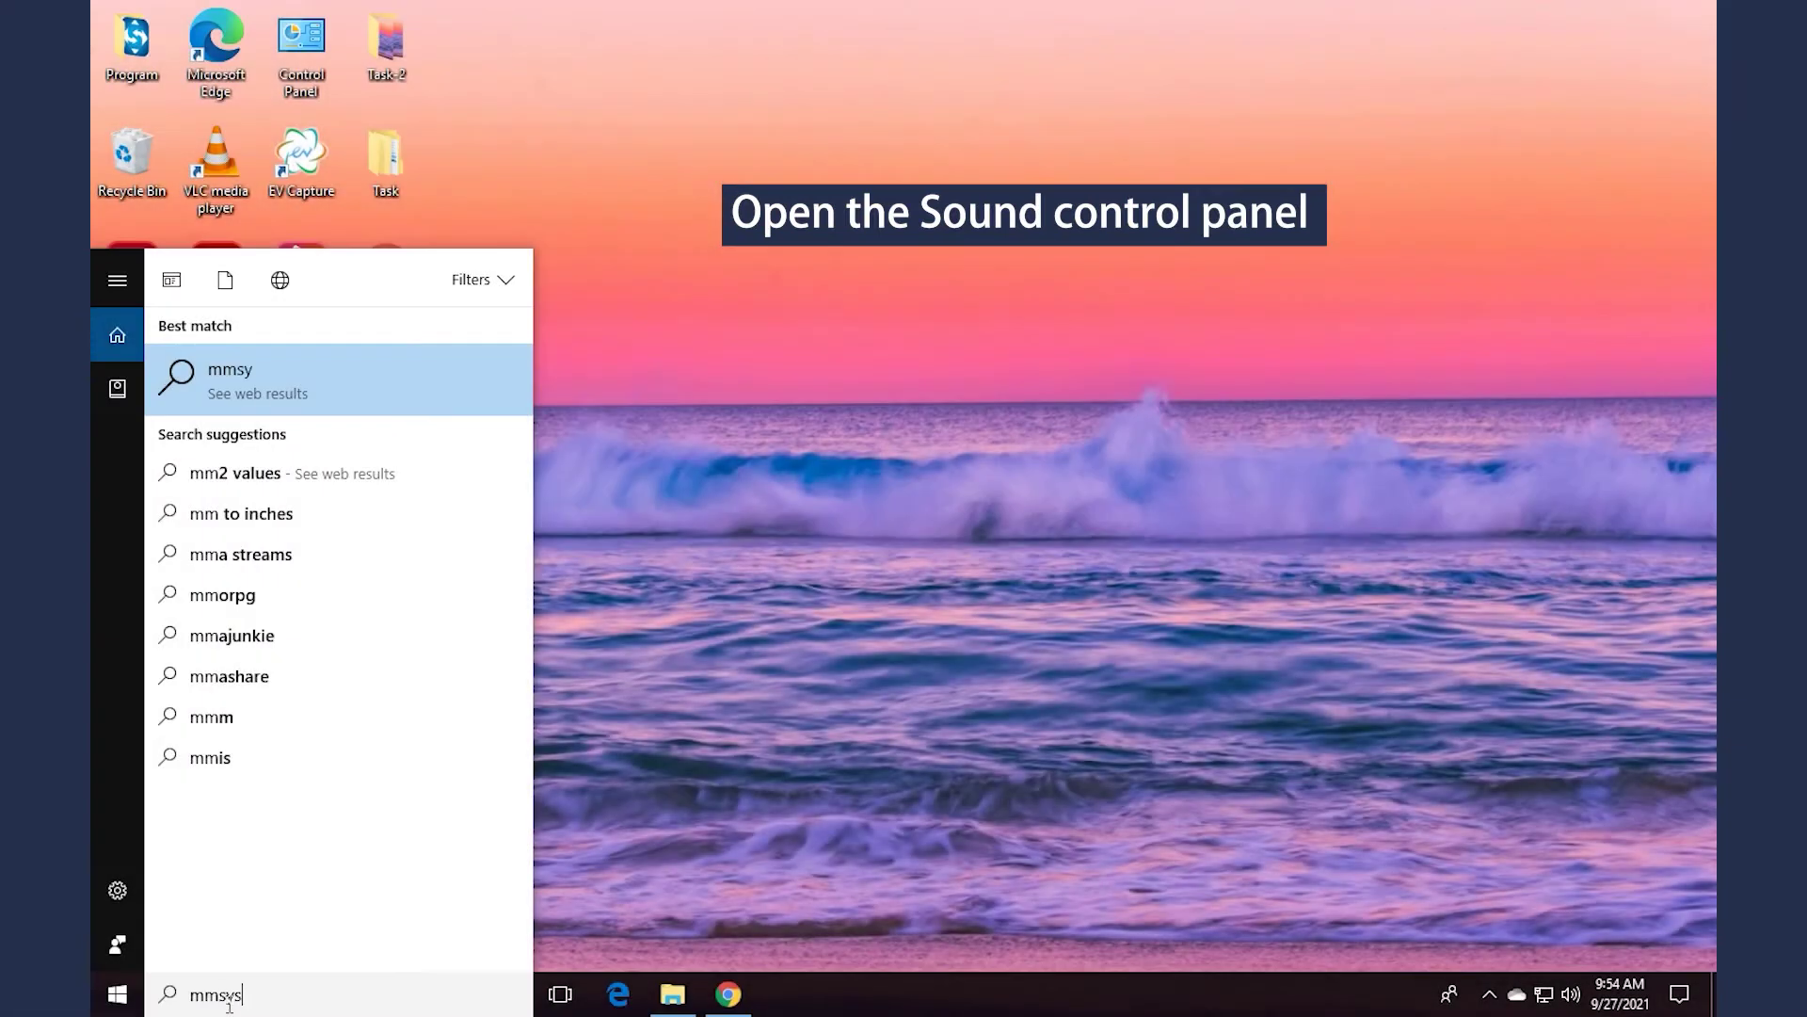
type(".c")
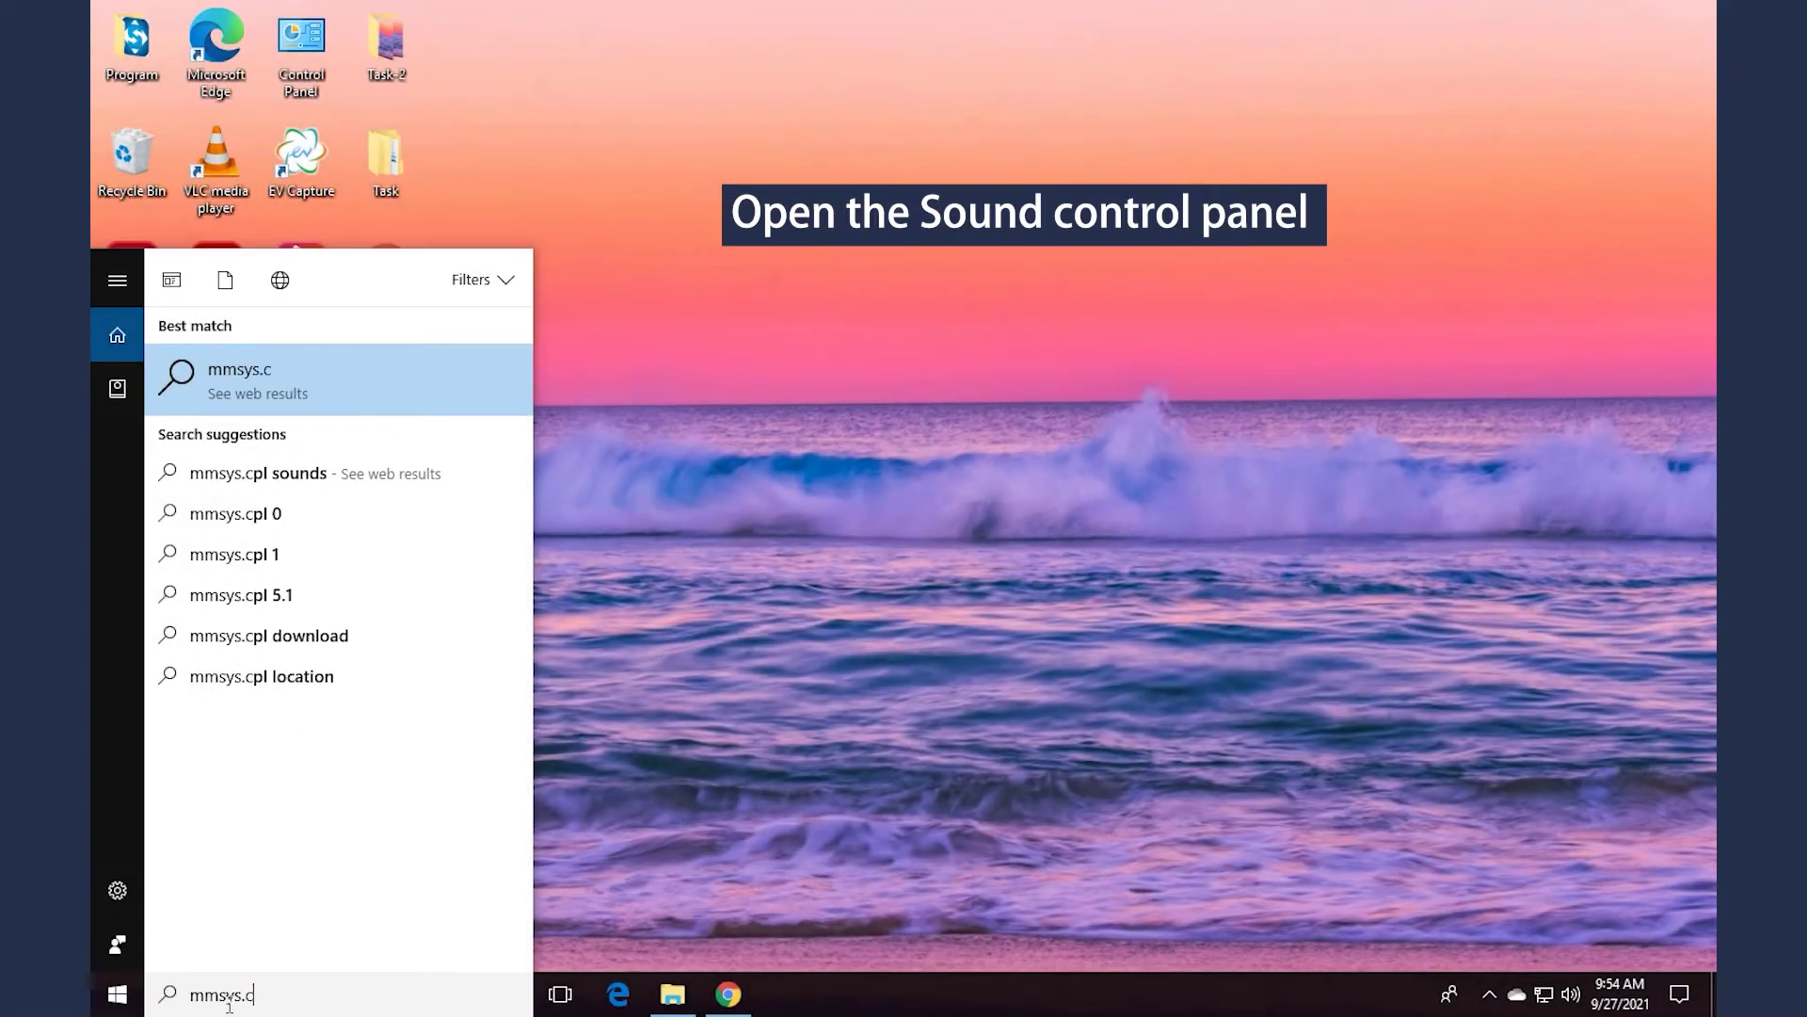
type("pl")
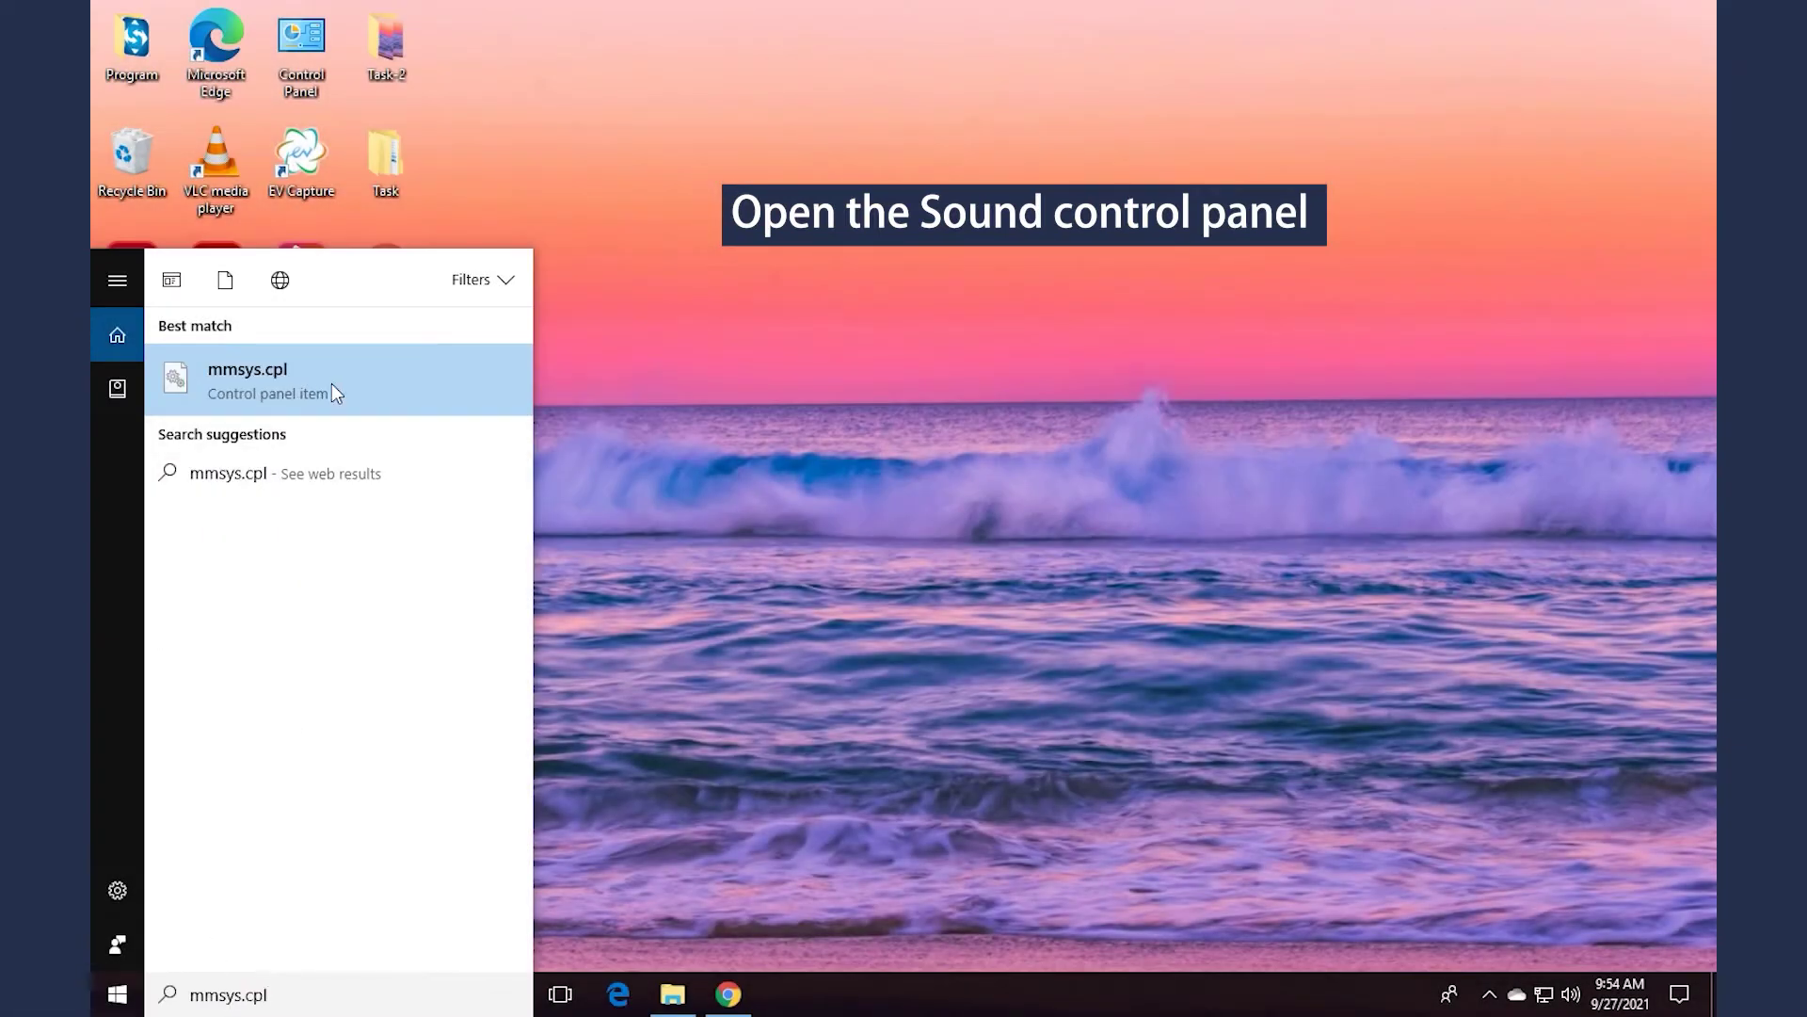
Reopen the Sound control panel from search results and move it to the screen centre.
left_click(333, 384)
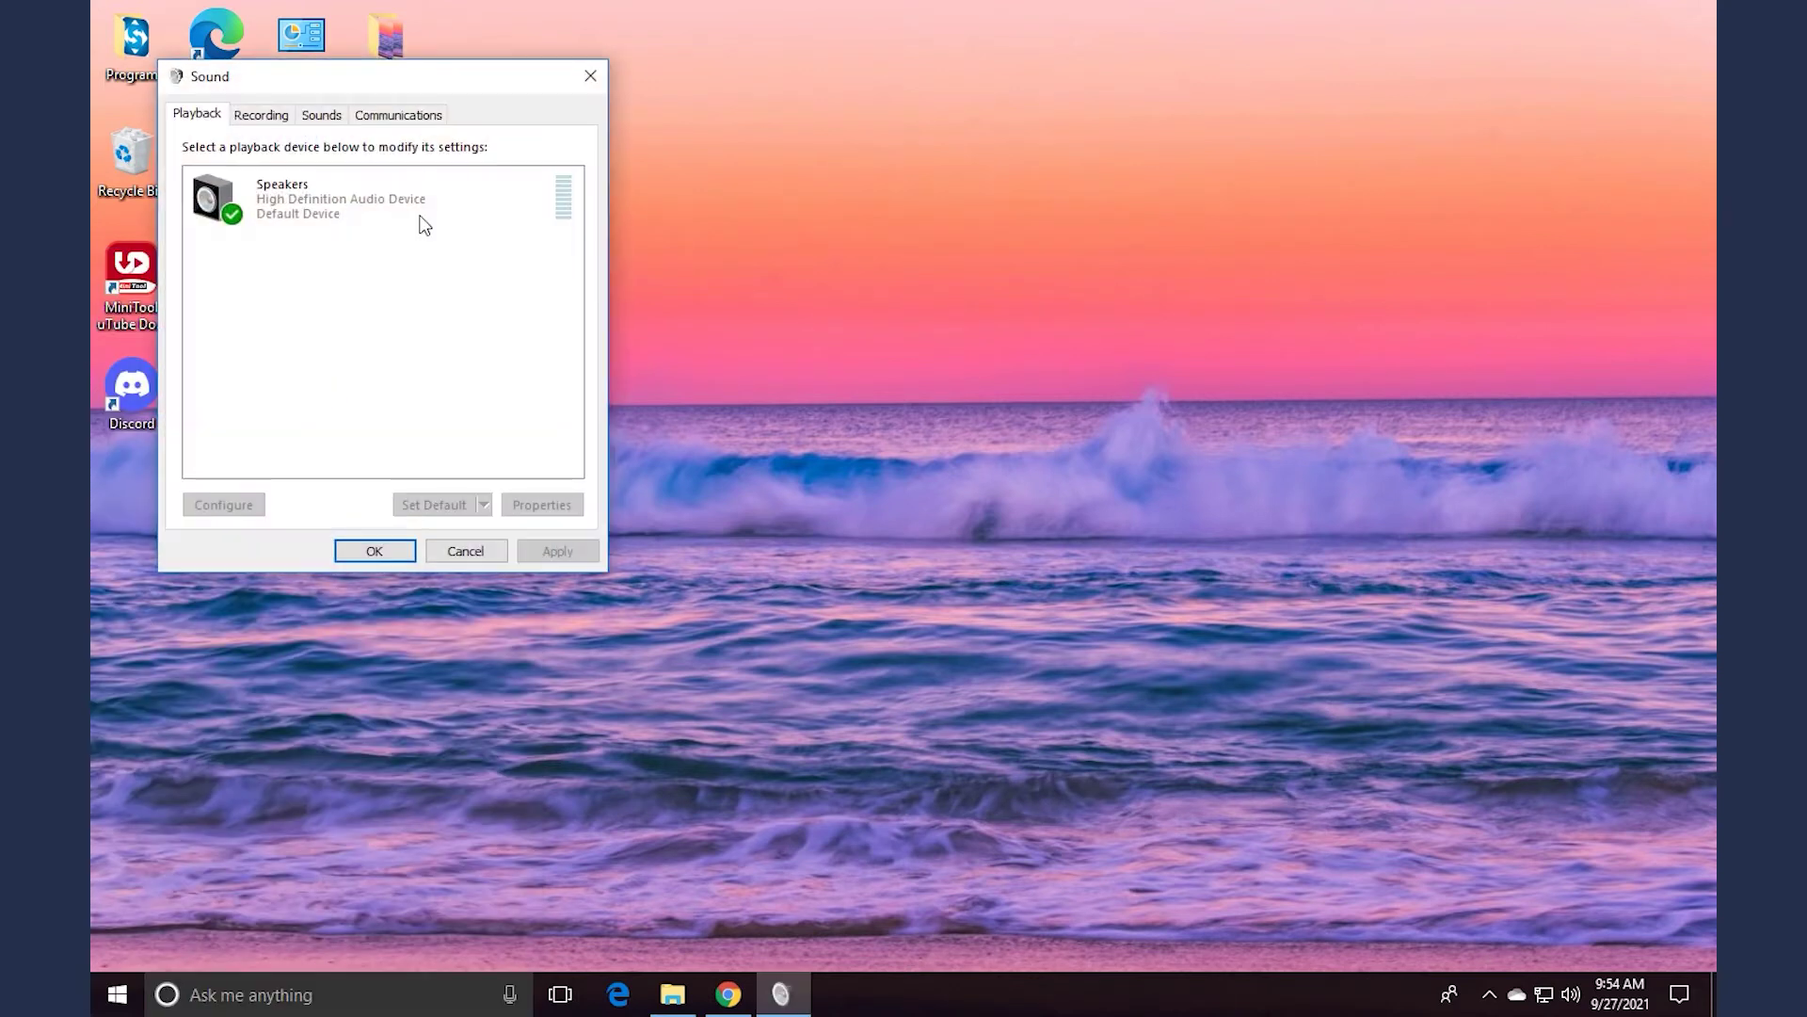
left_click_drag(453, 80, 820, 238)
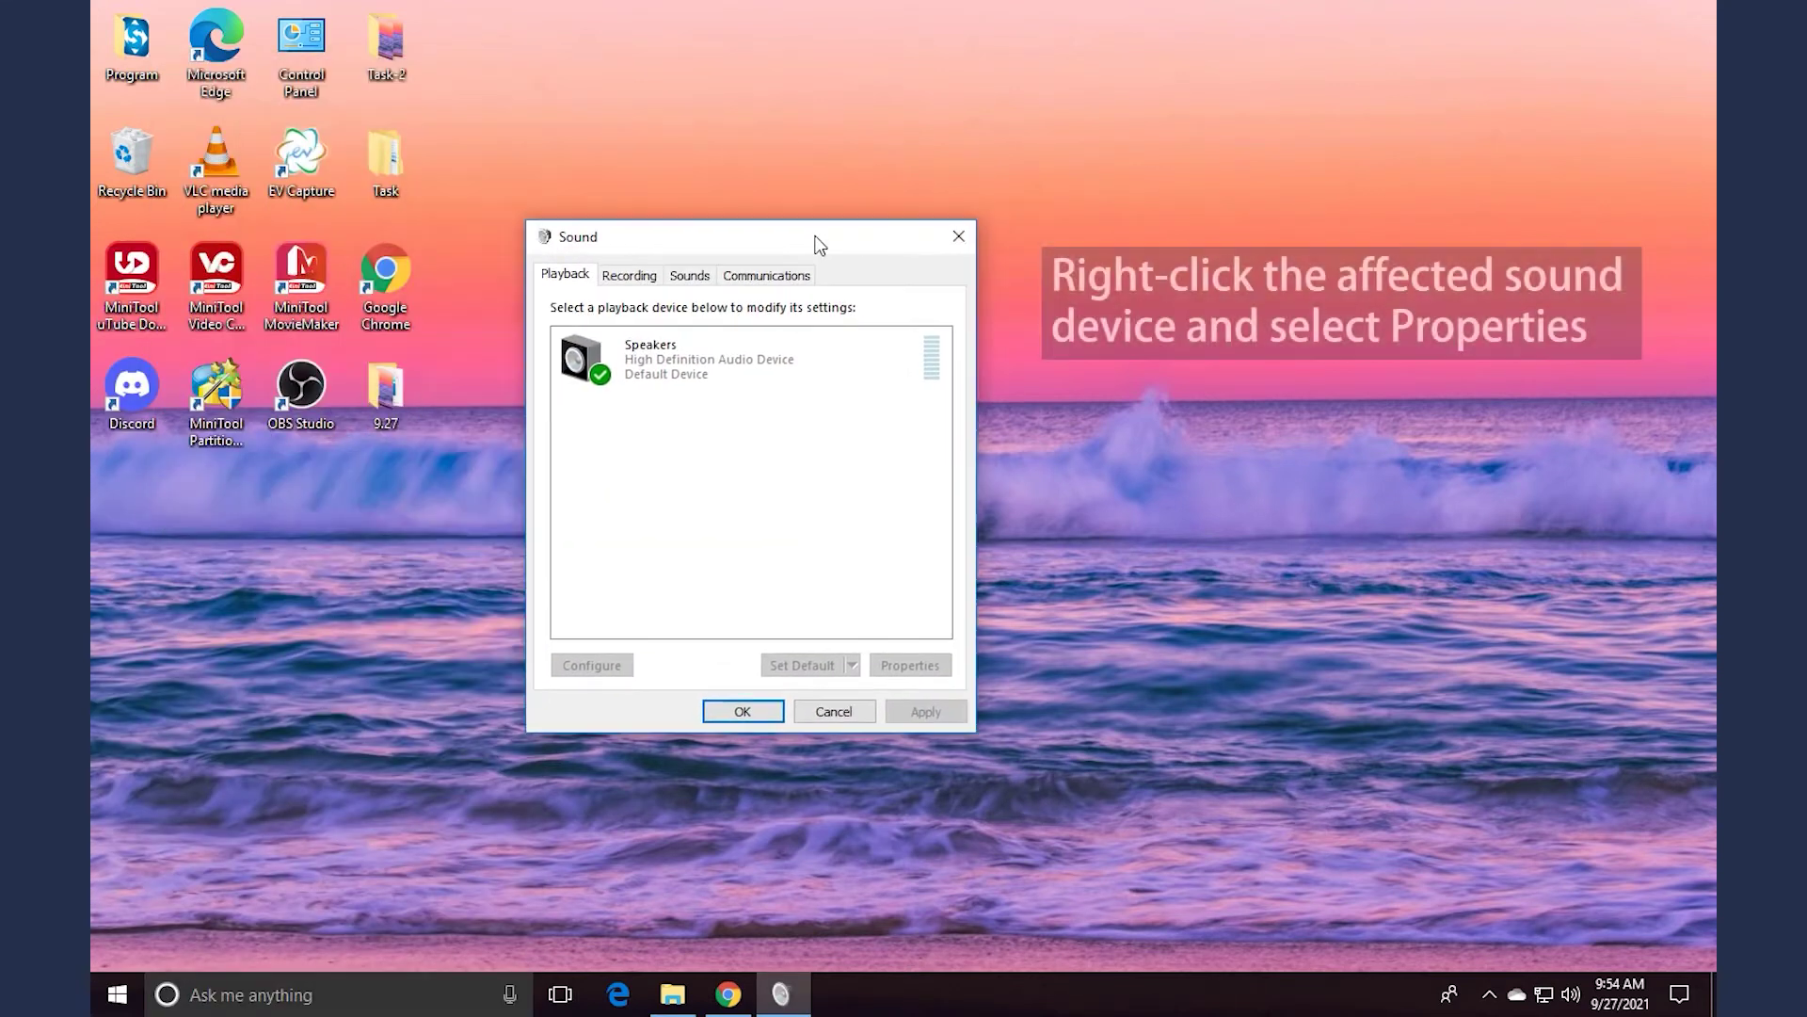
Tick 'Disable all enhancements' in Speakers properties, apply, and close both sound windows.
right_click(676, 355)
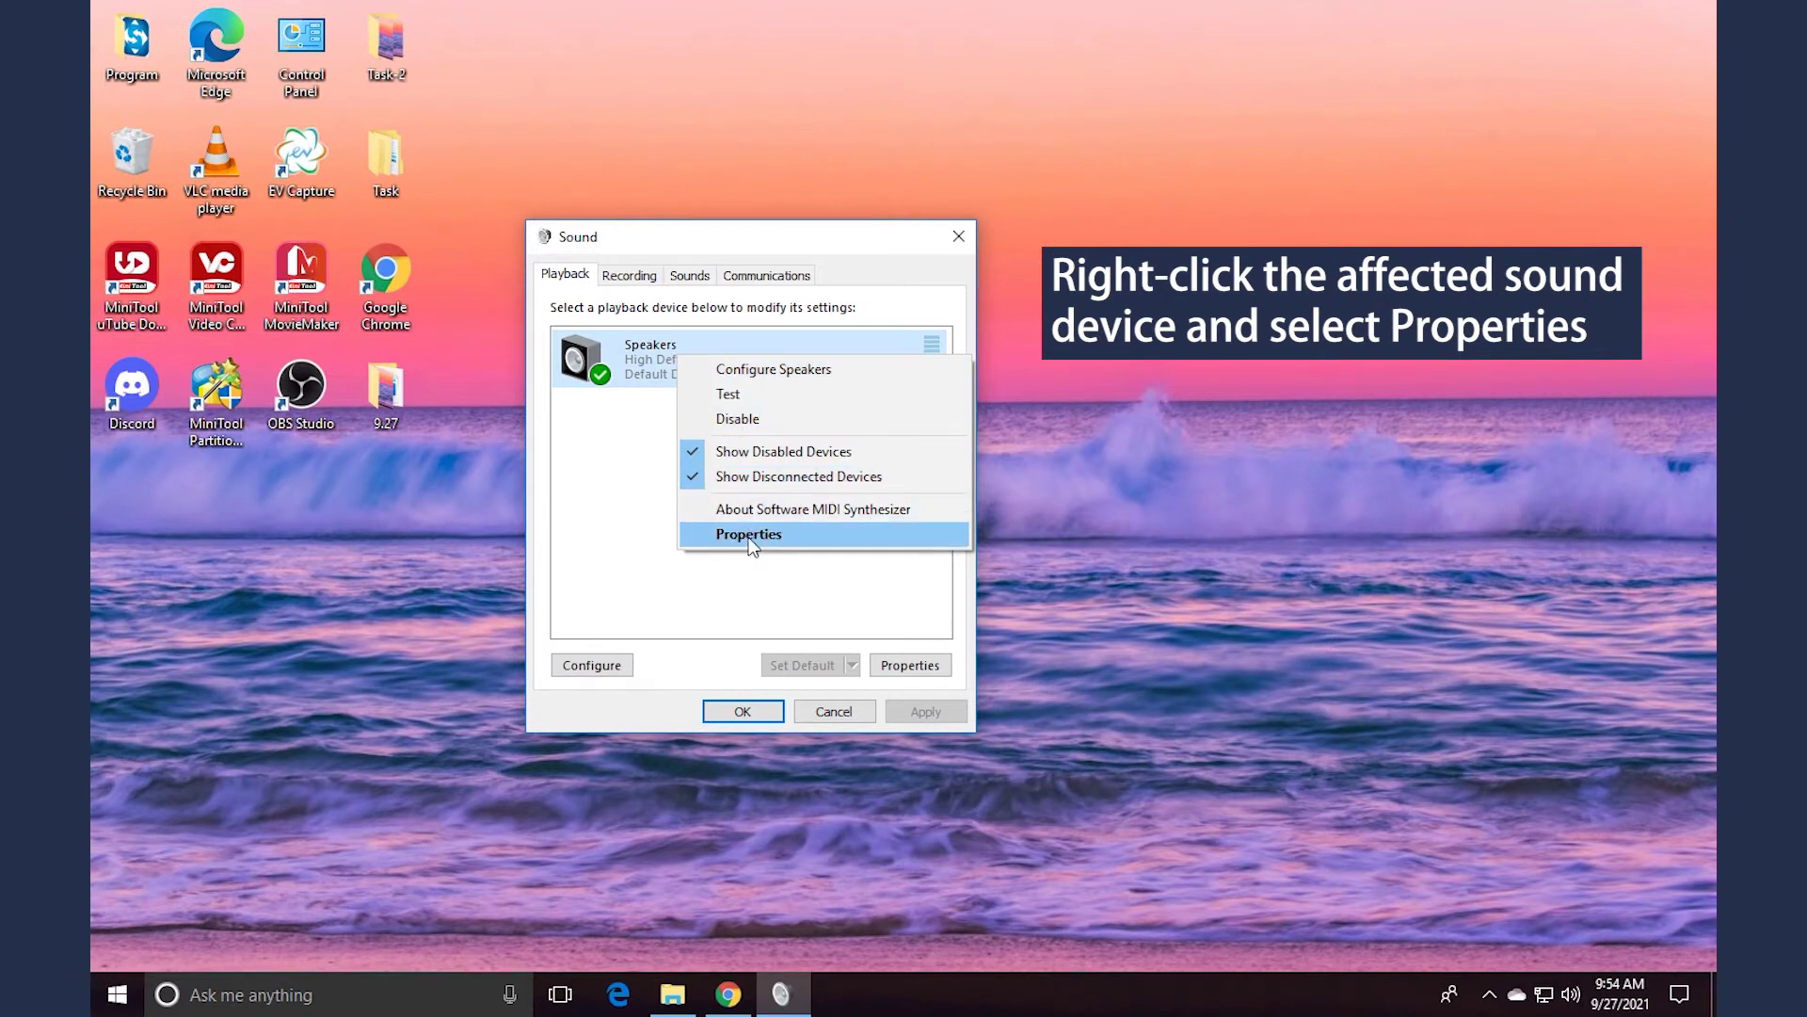
left_click(749, 535)
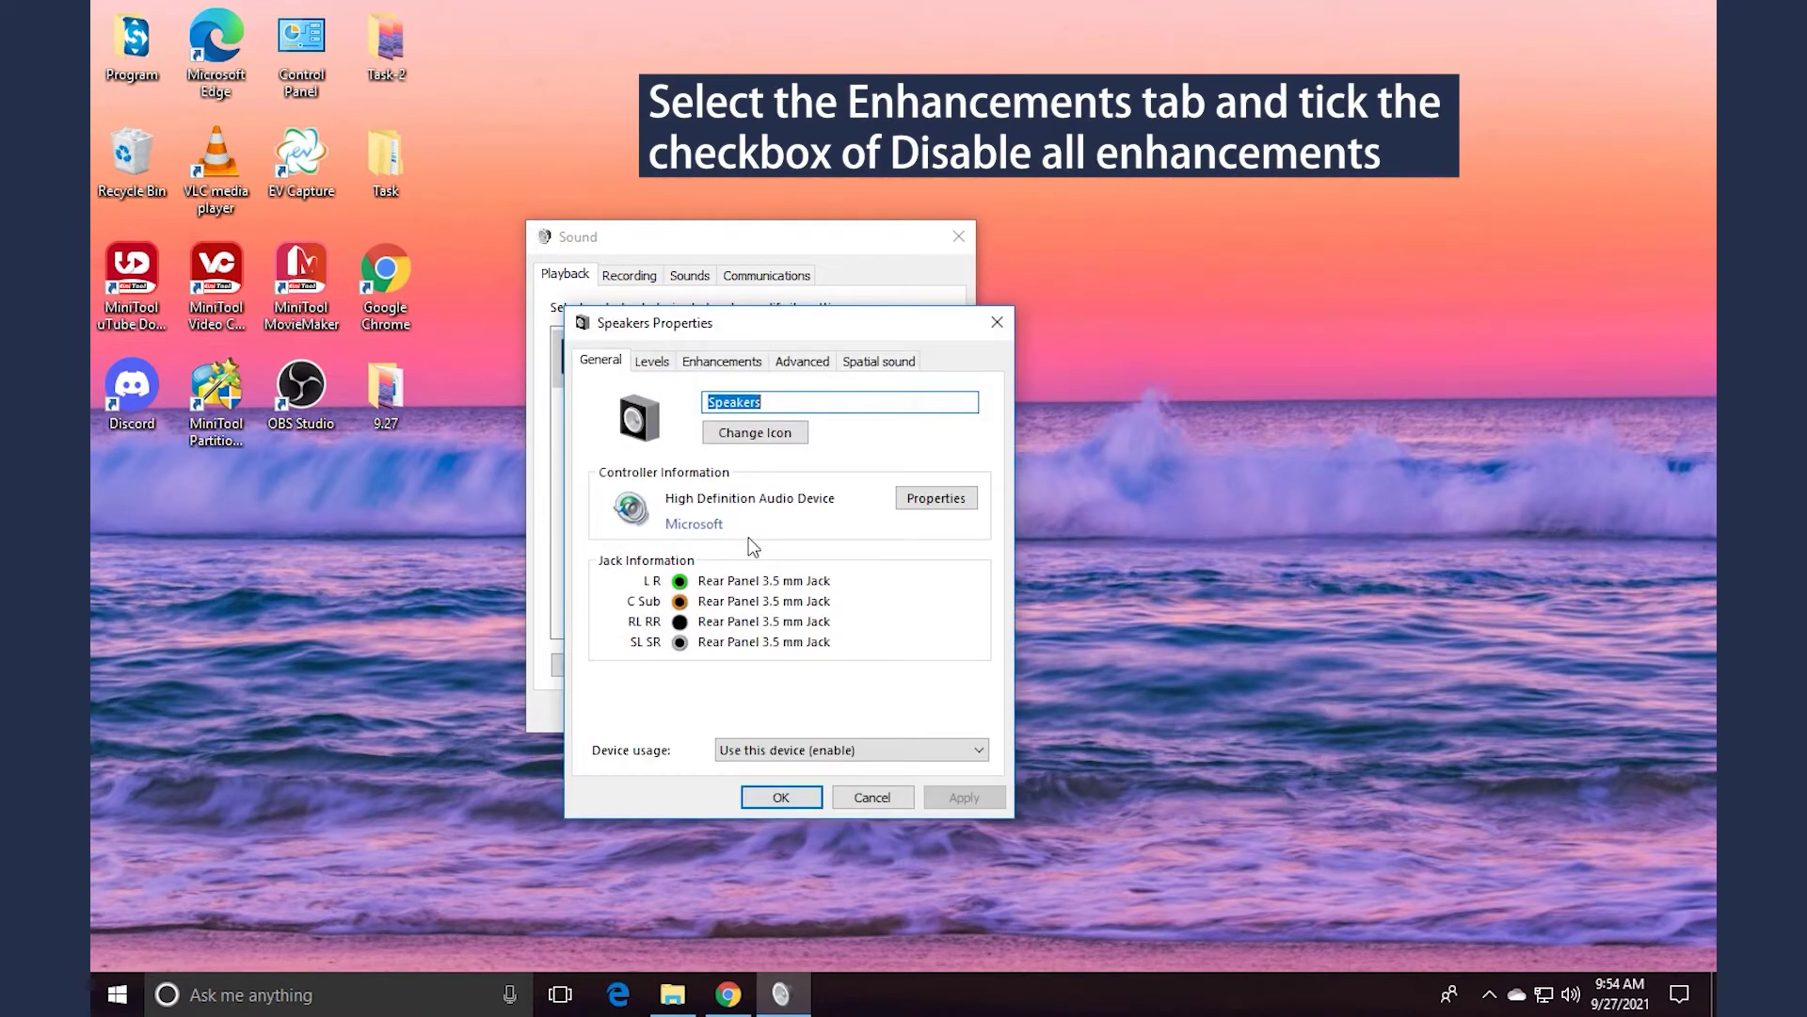
left_click(722, 363)
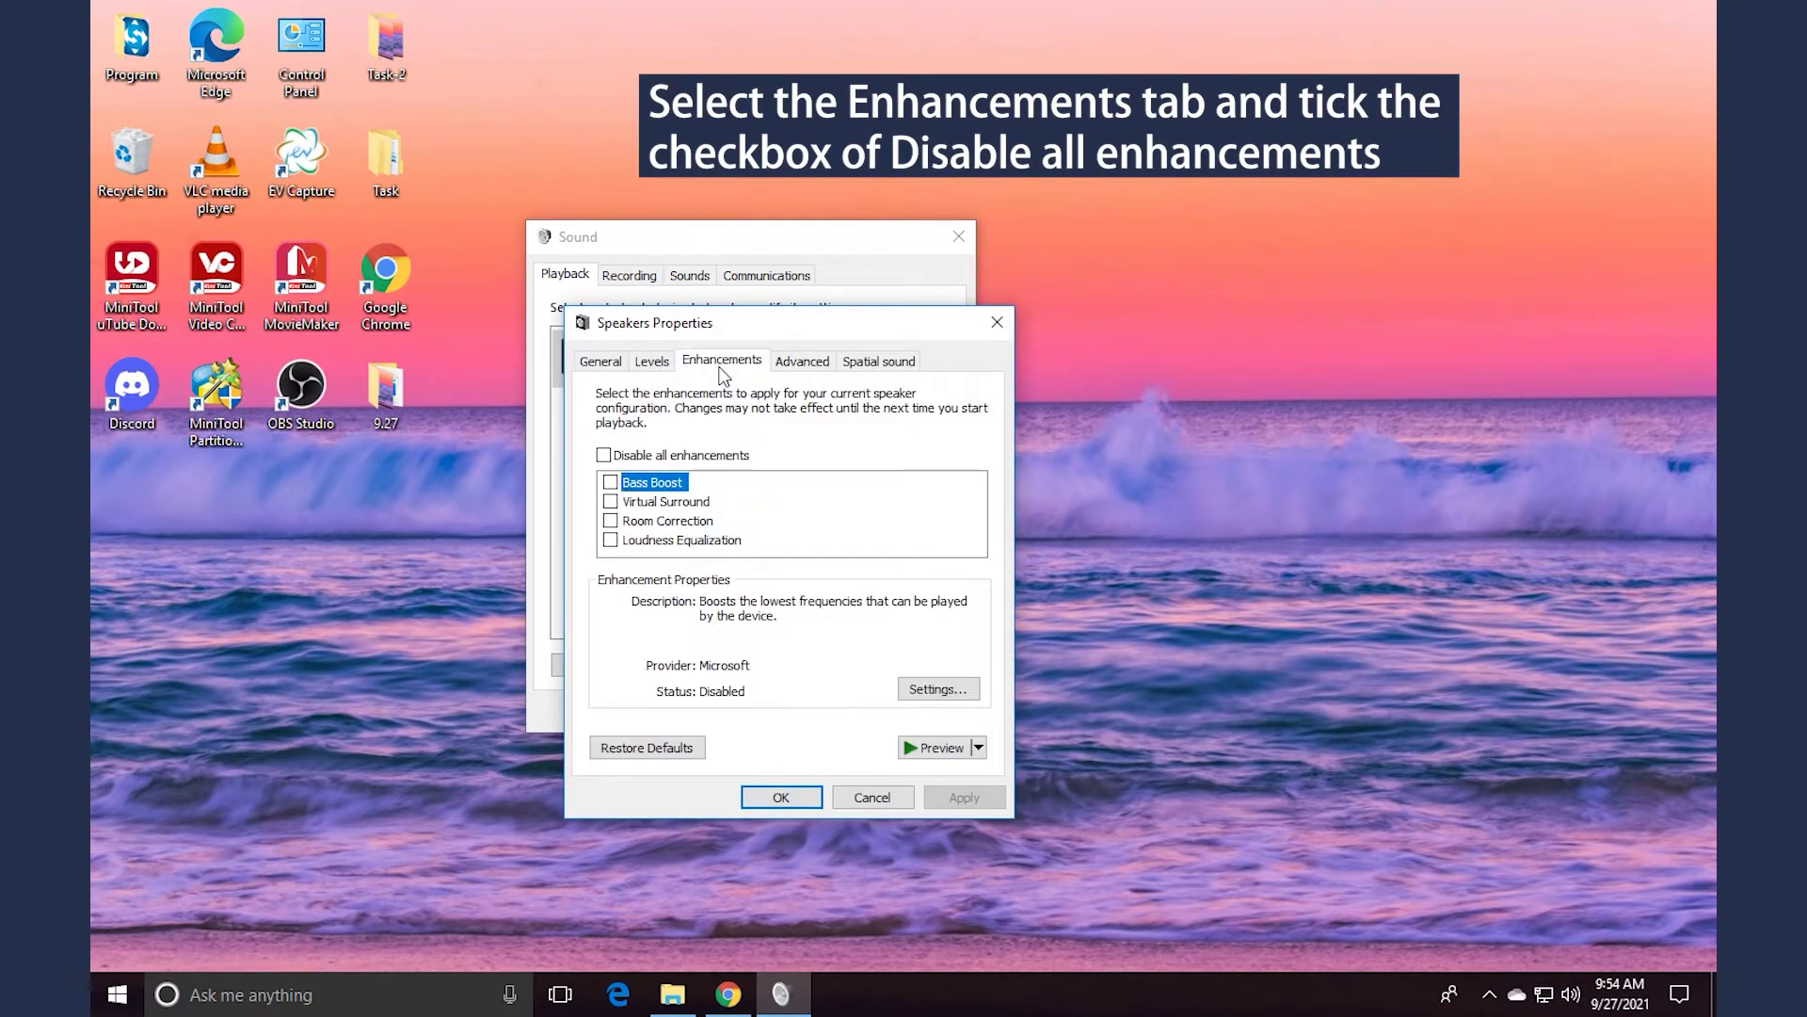
left_click(605, 457)
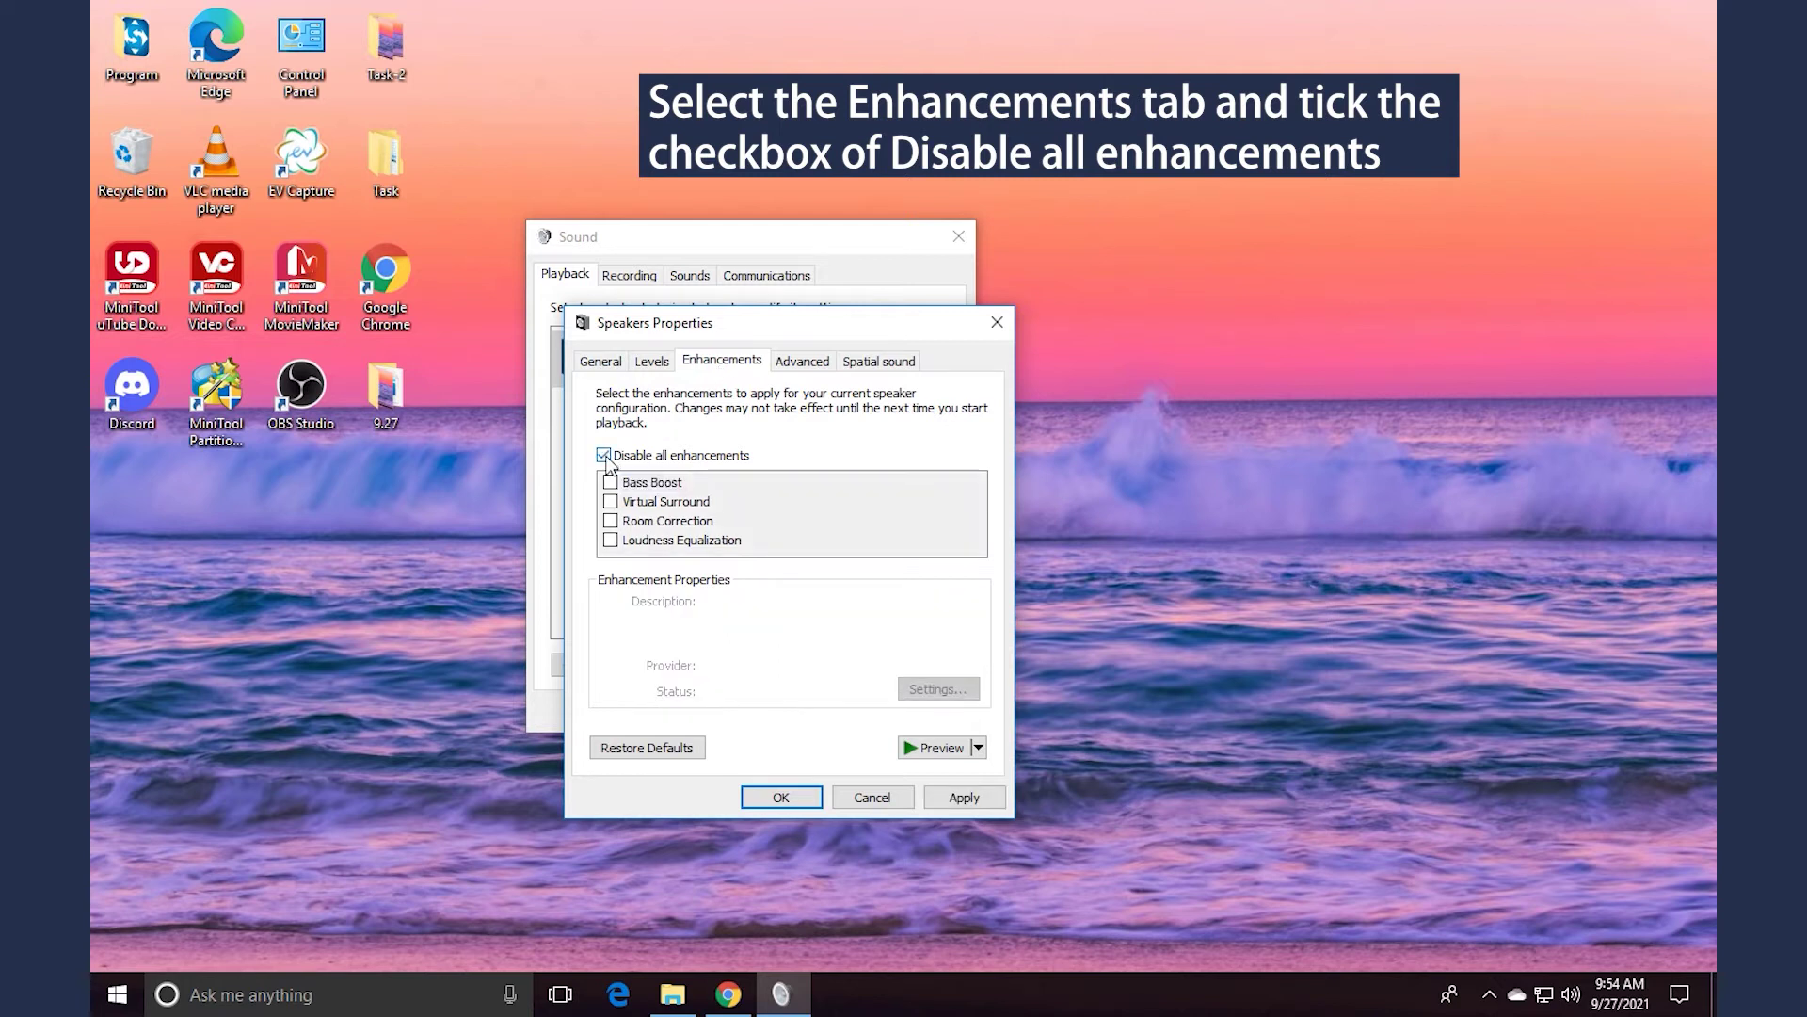
left_click(966, 798)
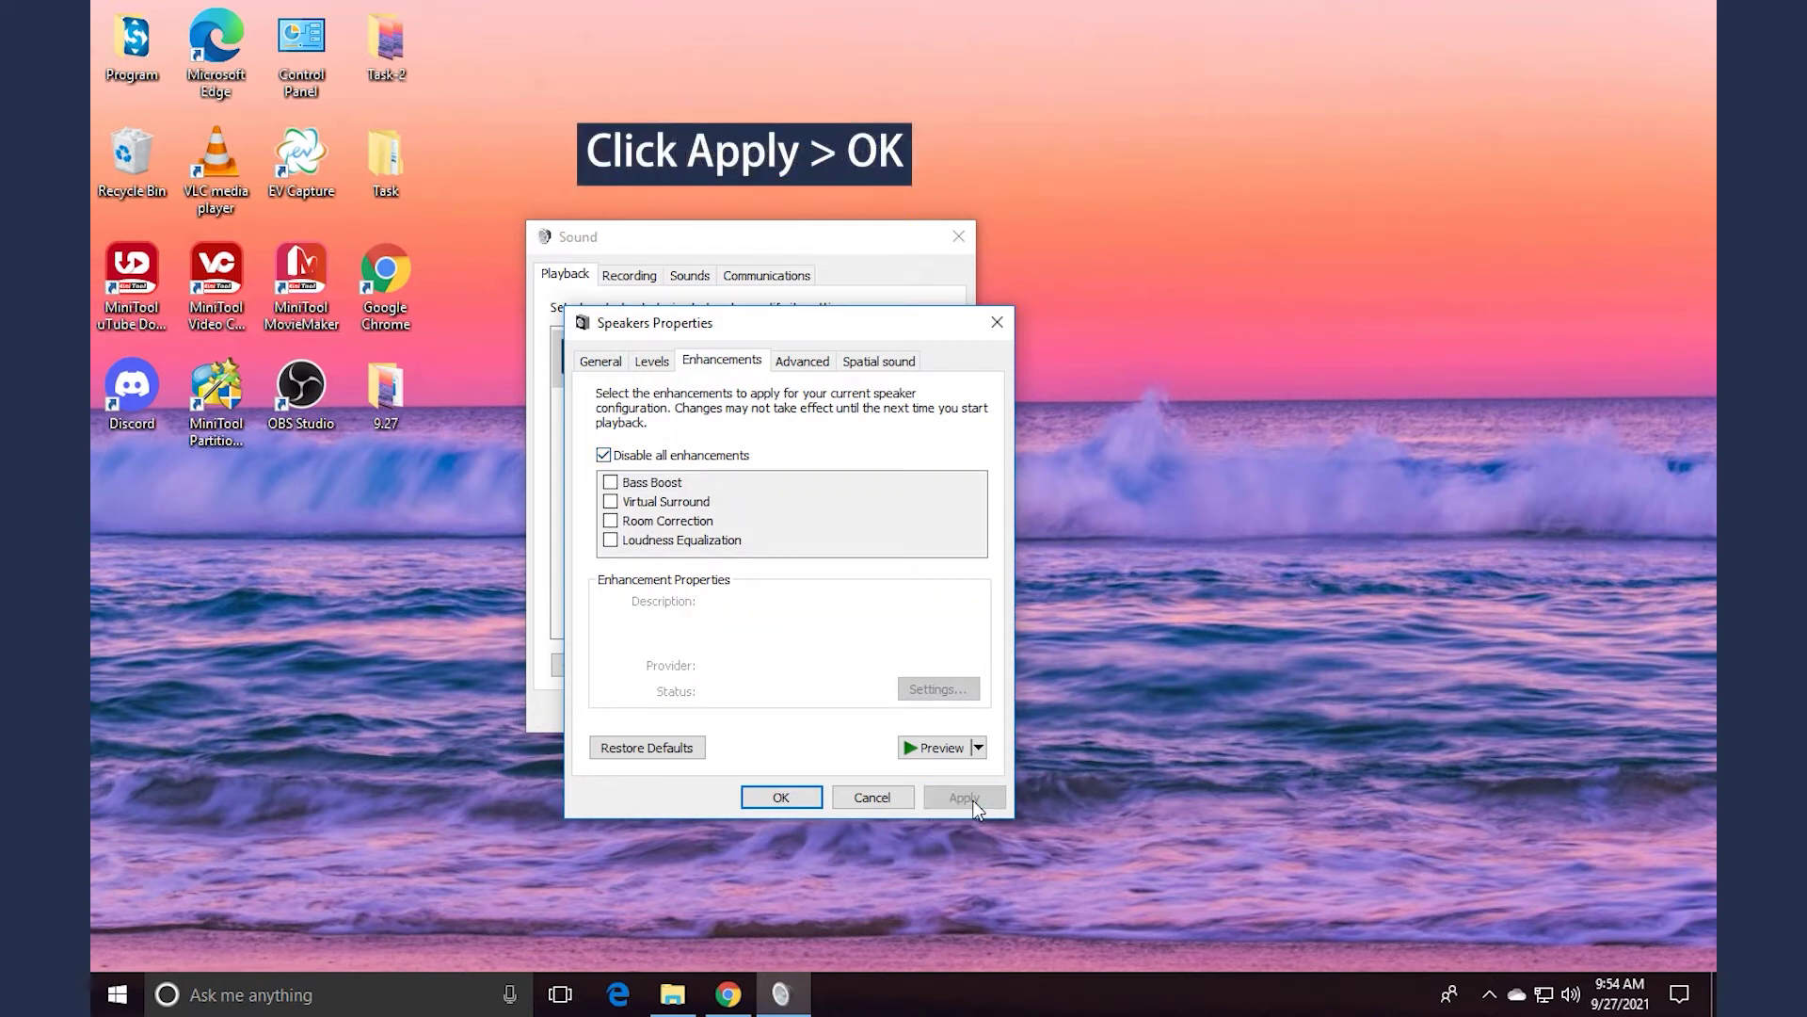
left_click(781, 796)
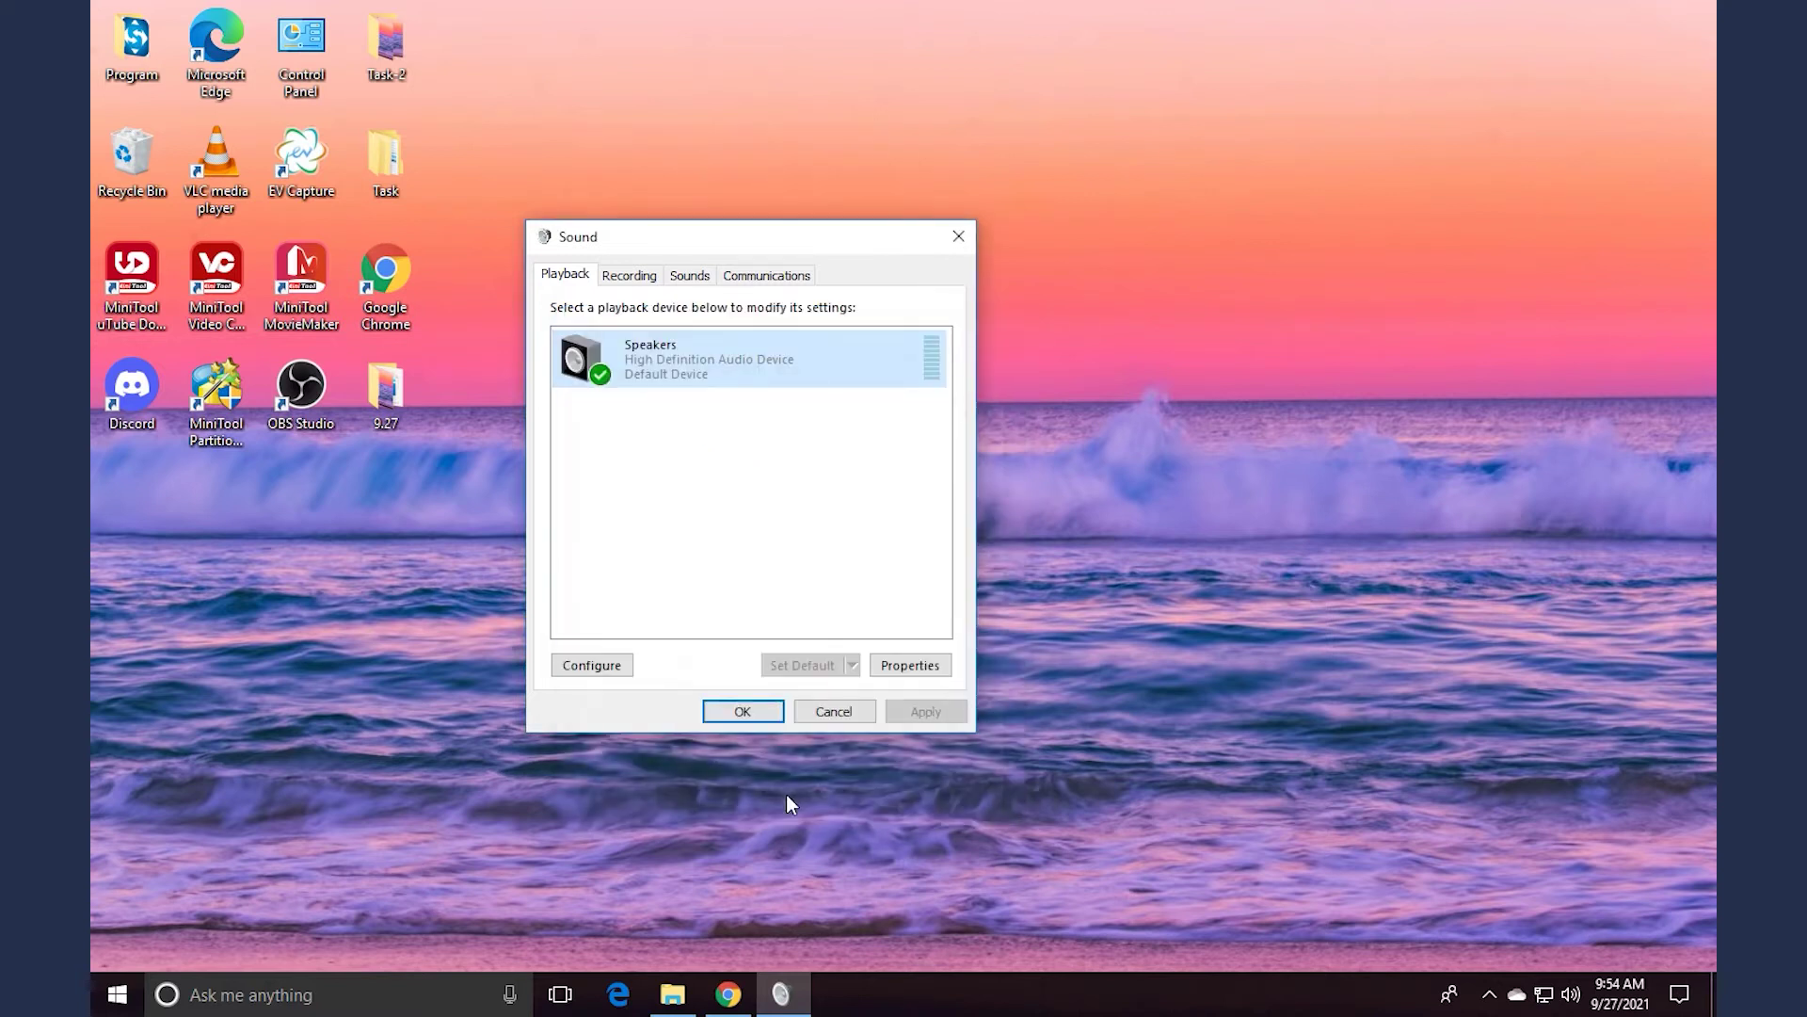
left_click(952, 243)
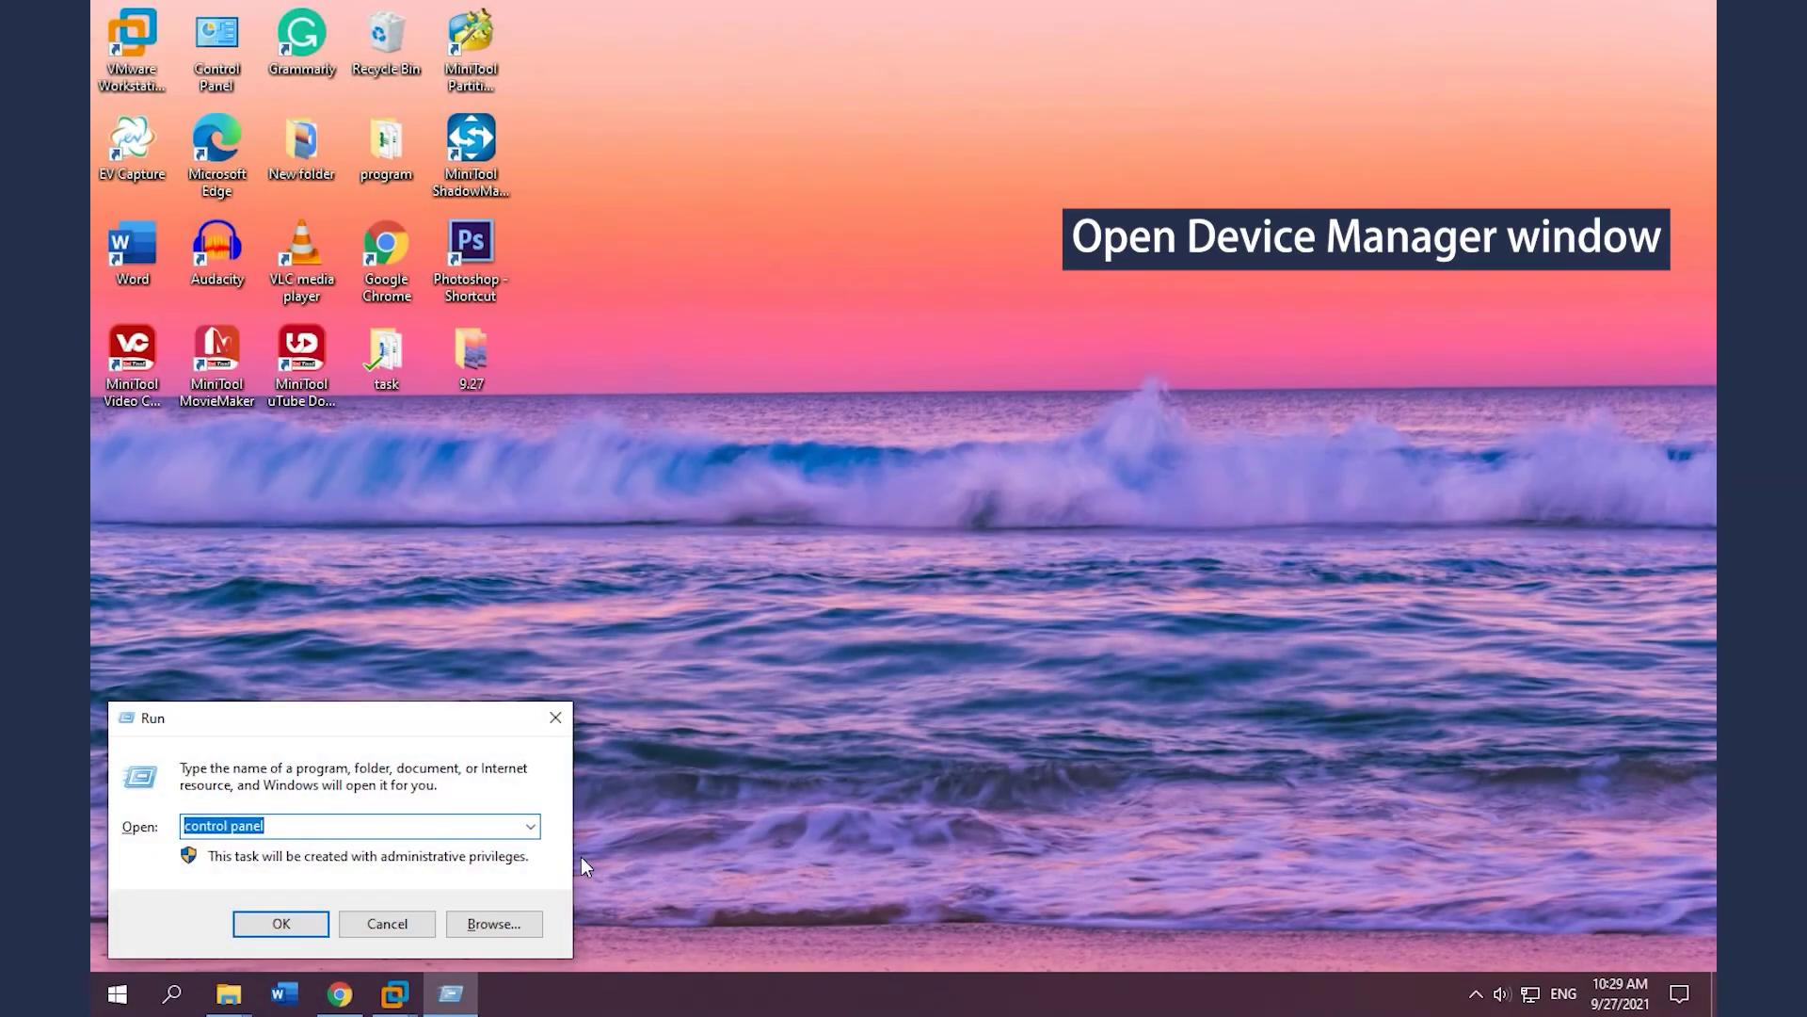
type("devm")
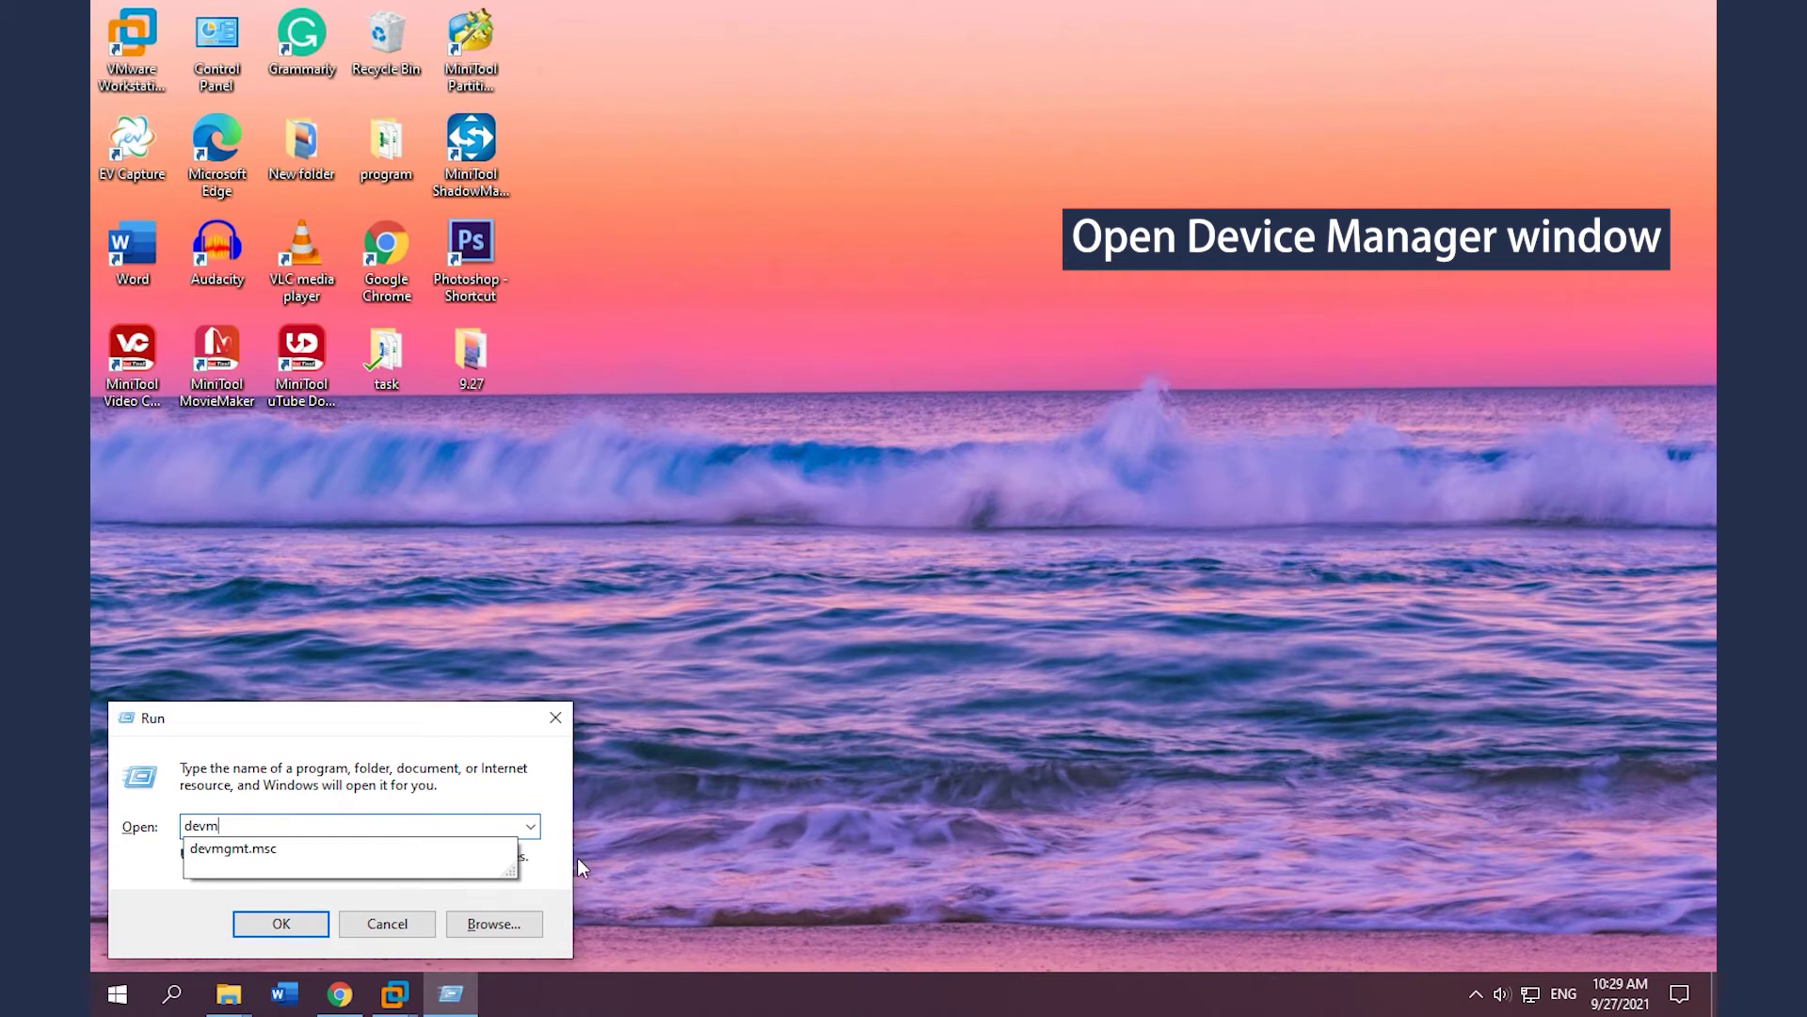
Launch Device Manager with the suggested devmgmt.msc command.
left_click(286, 848)
left_click(287, 928)
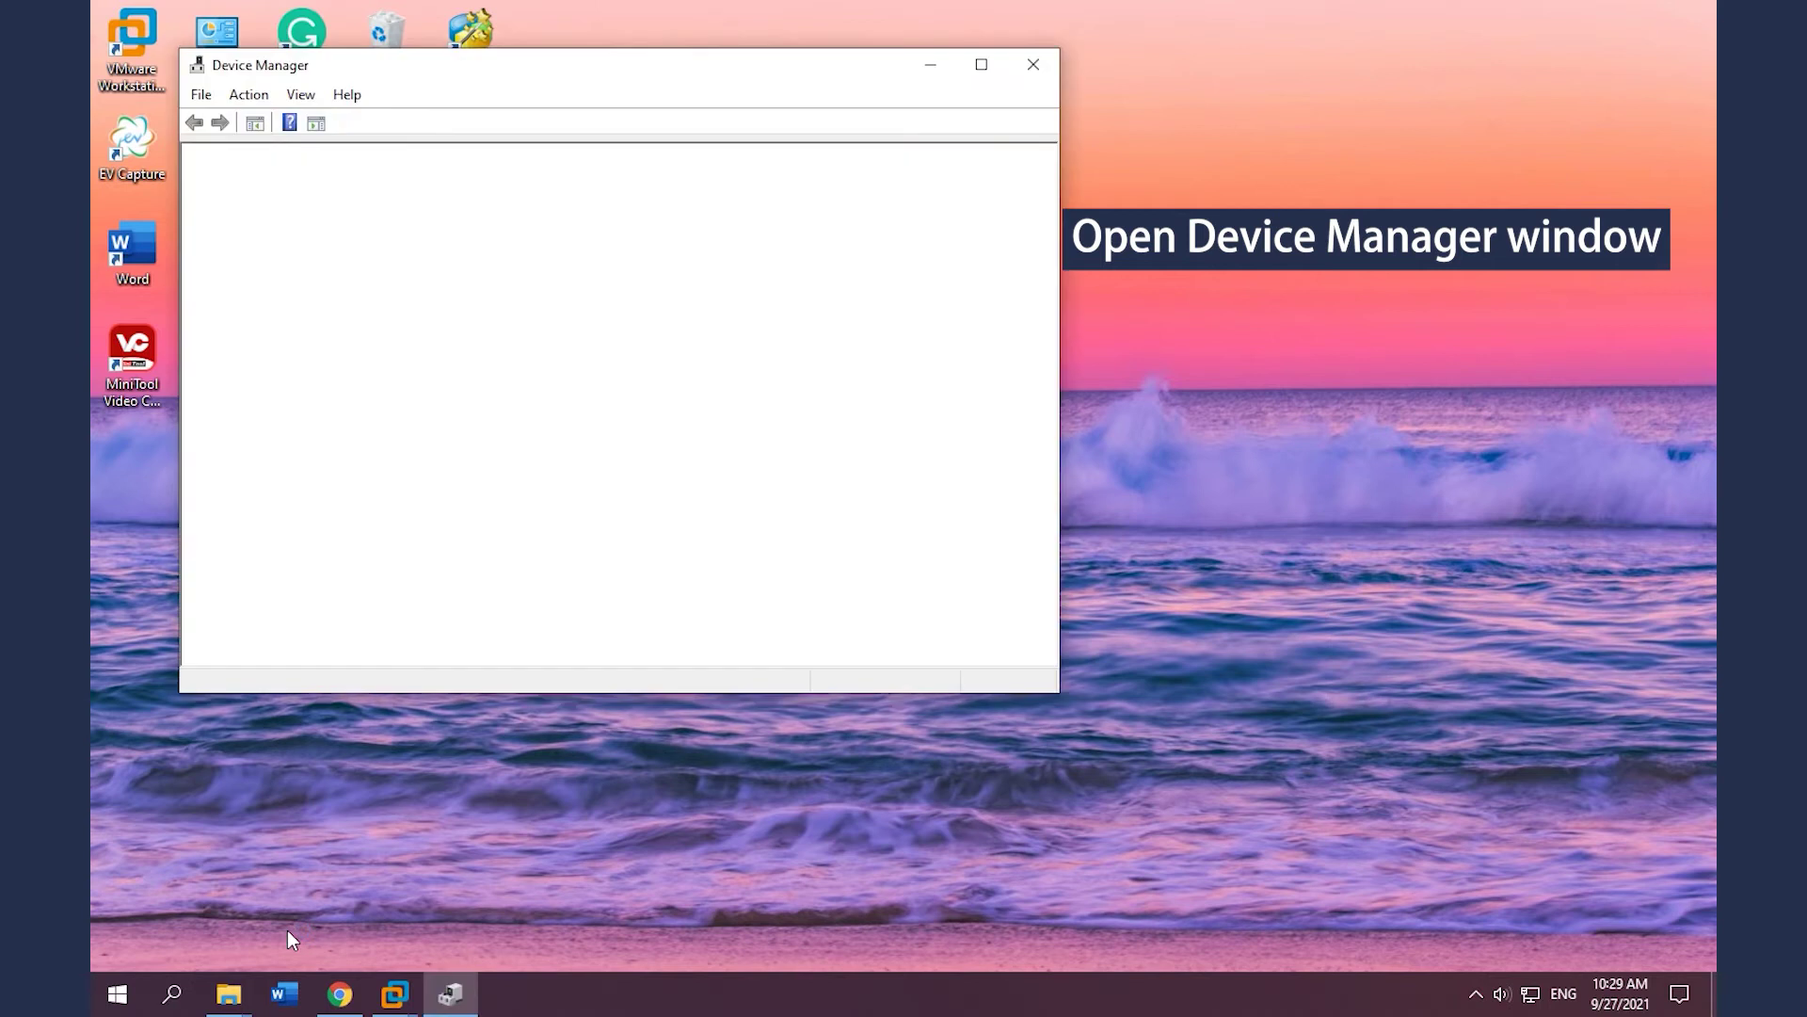
Maximize Device Manager and uninstall Realtek High Definition Audio from Sound, video and game controllers.
left_click(980, 65)
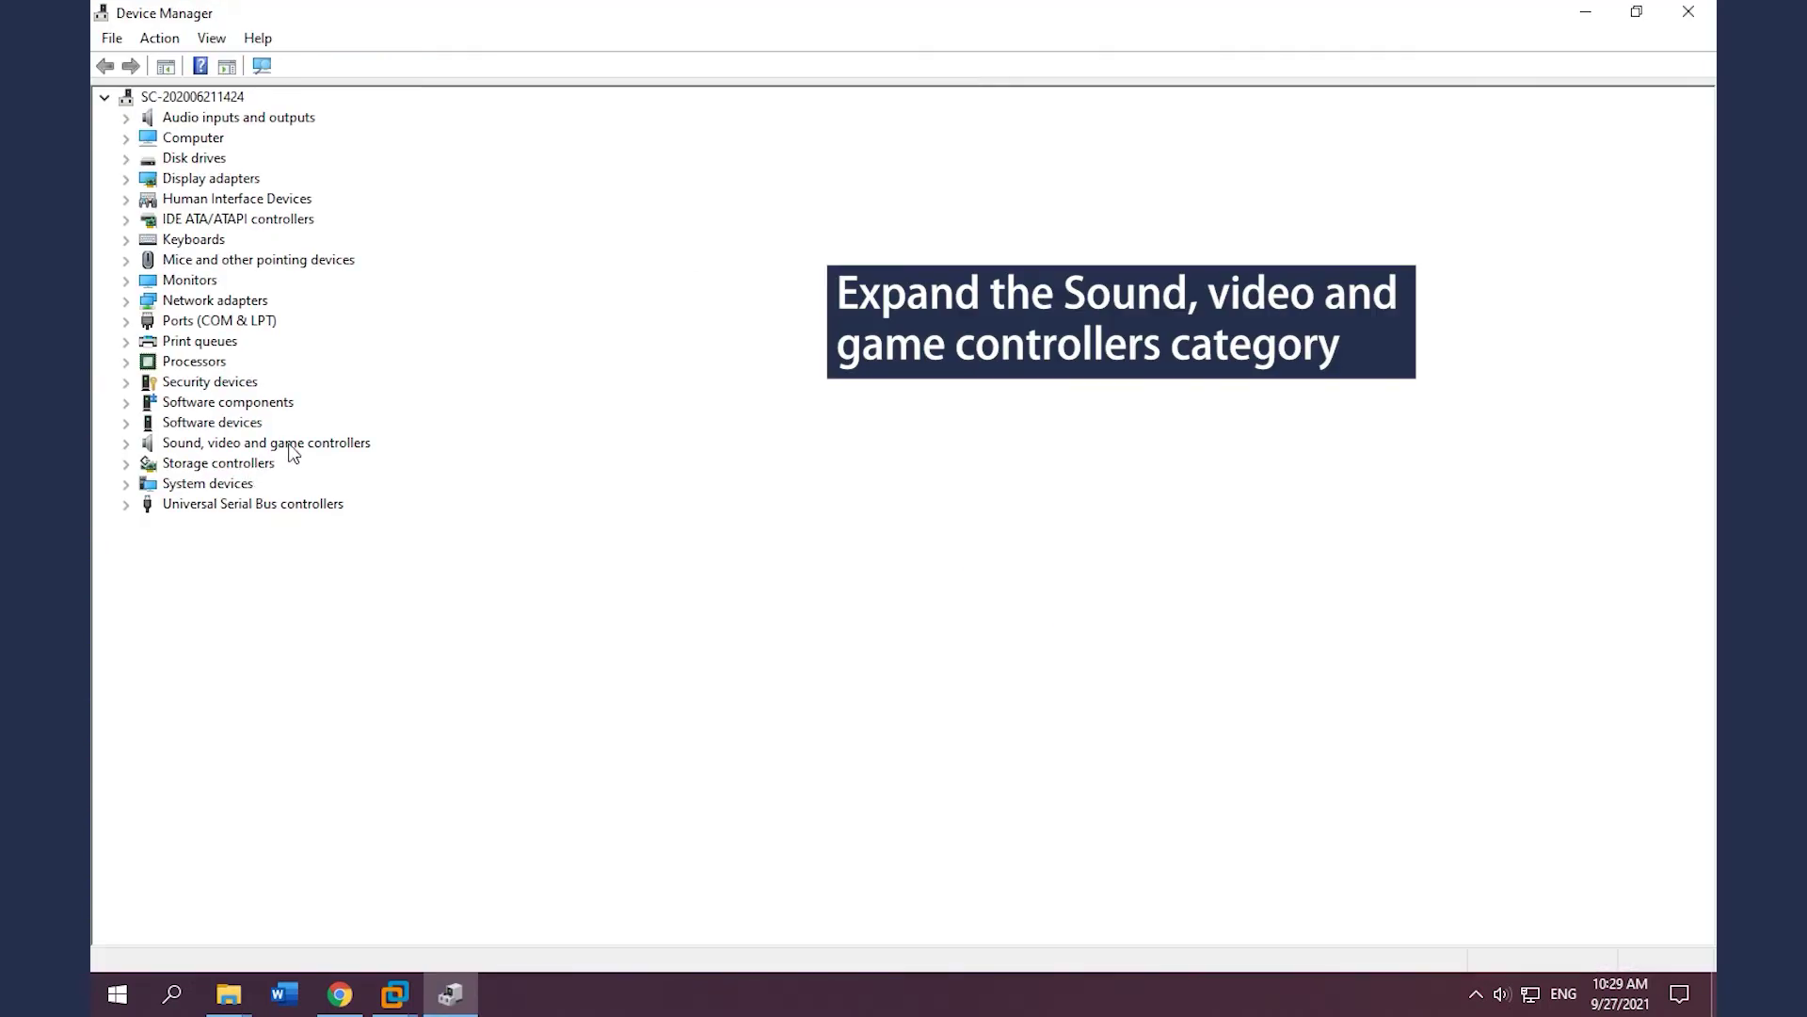
double_click(323, 446)
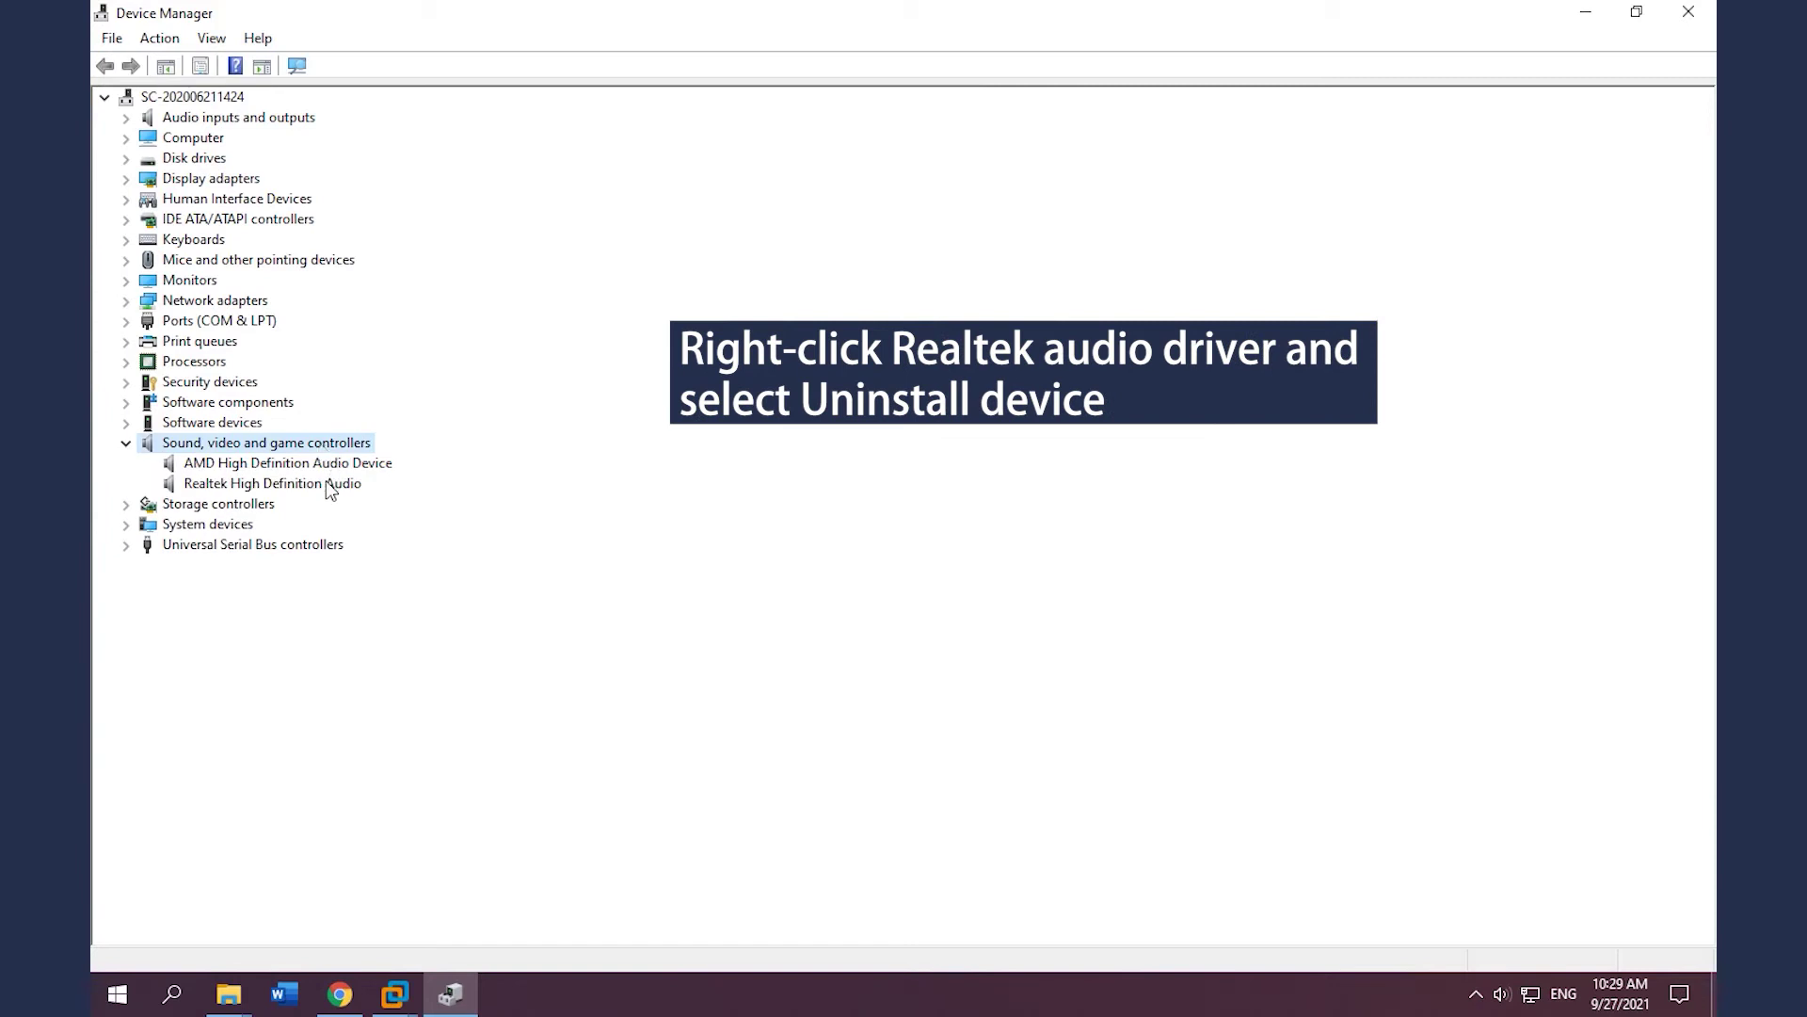
left_click(327, 483)
right_click(325, 483)
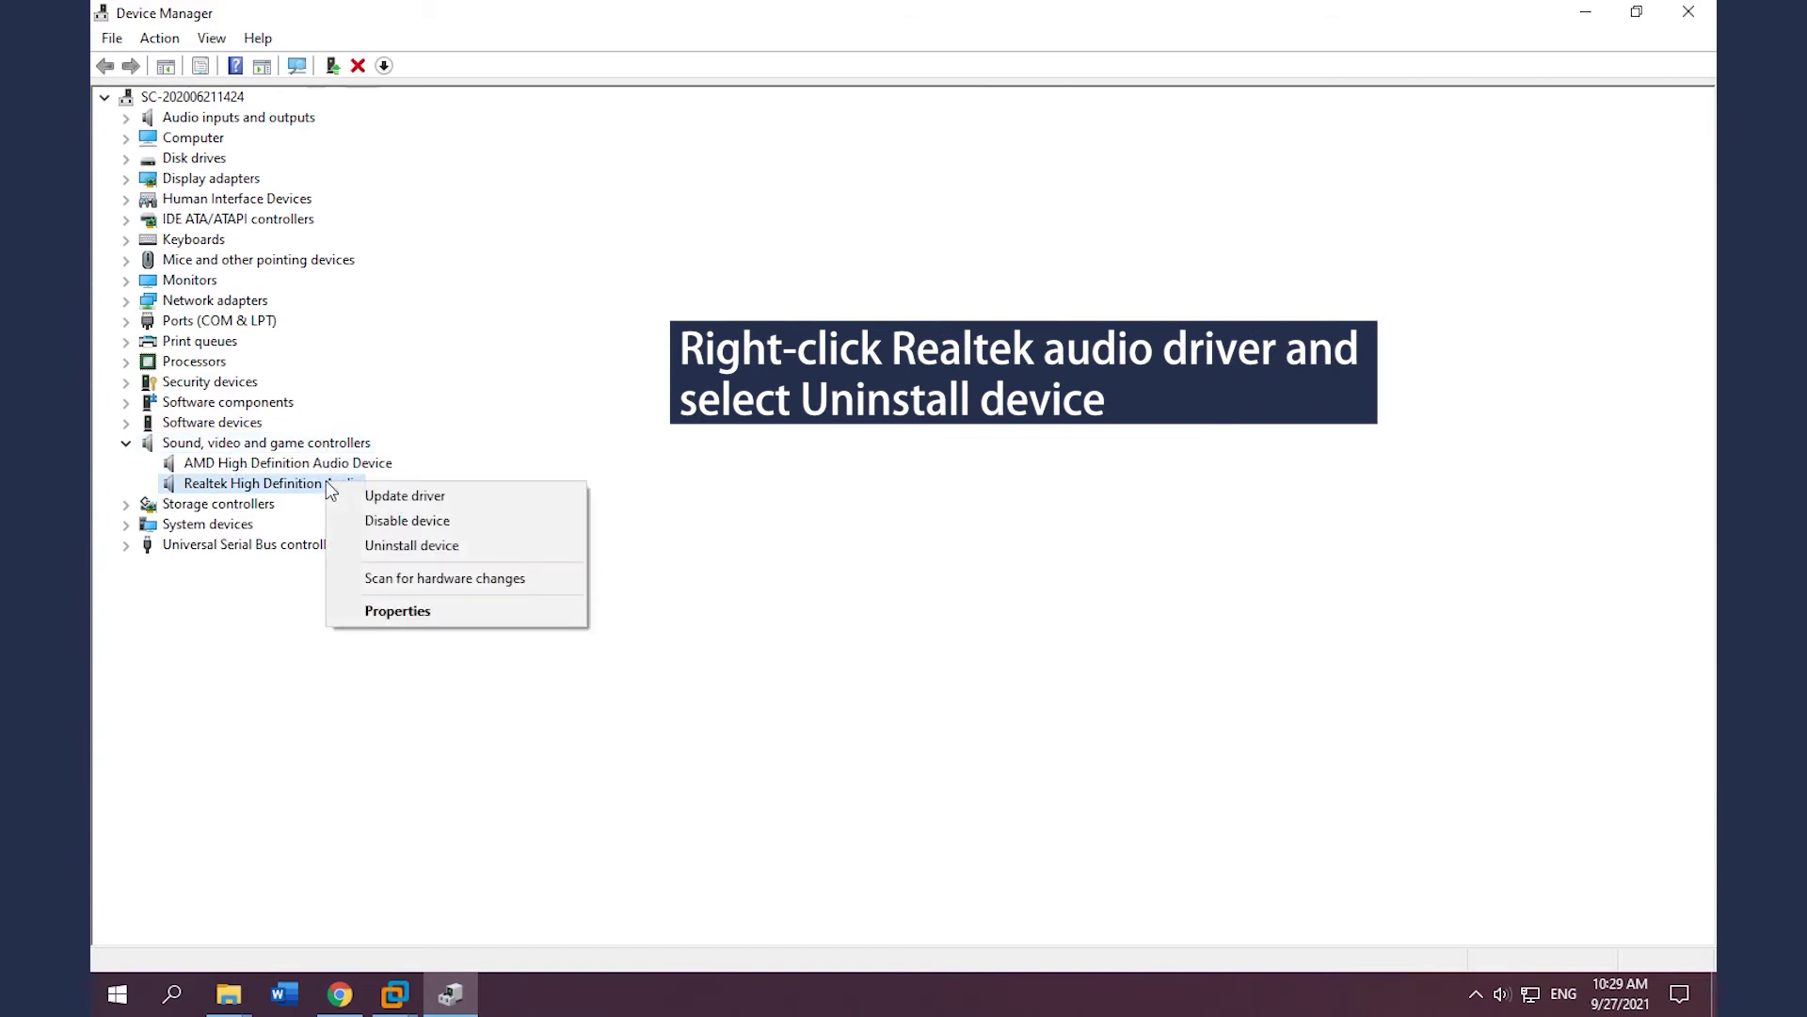
left_click(391, 545)
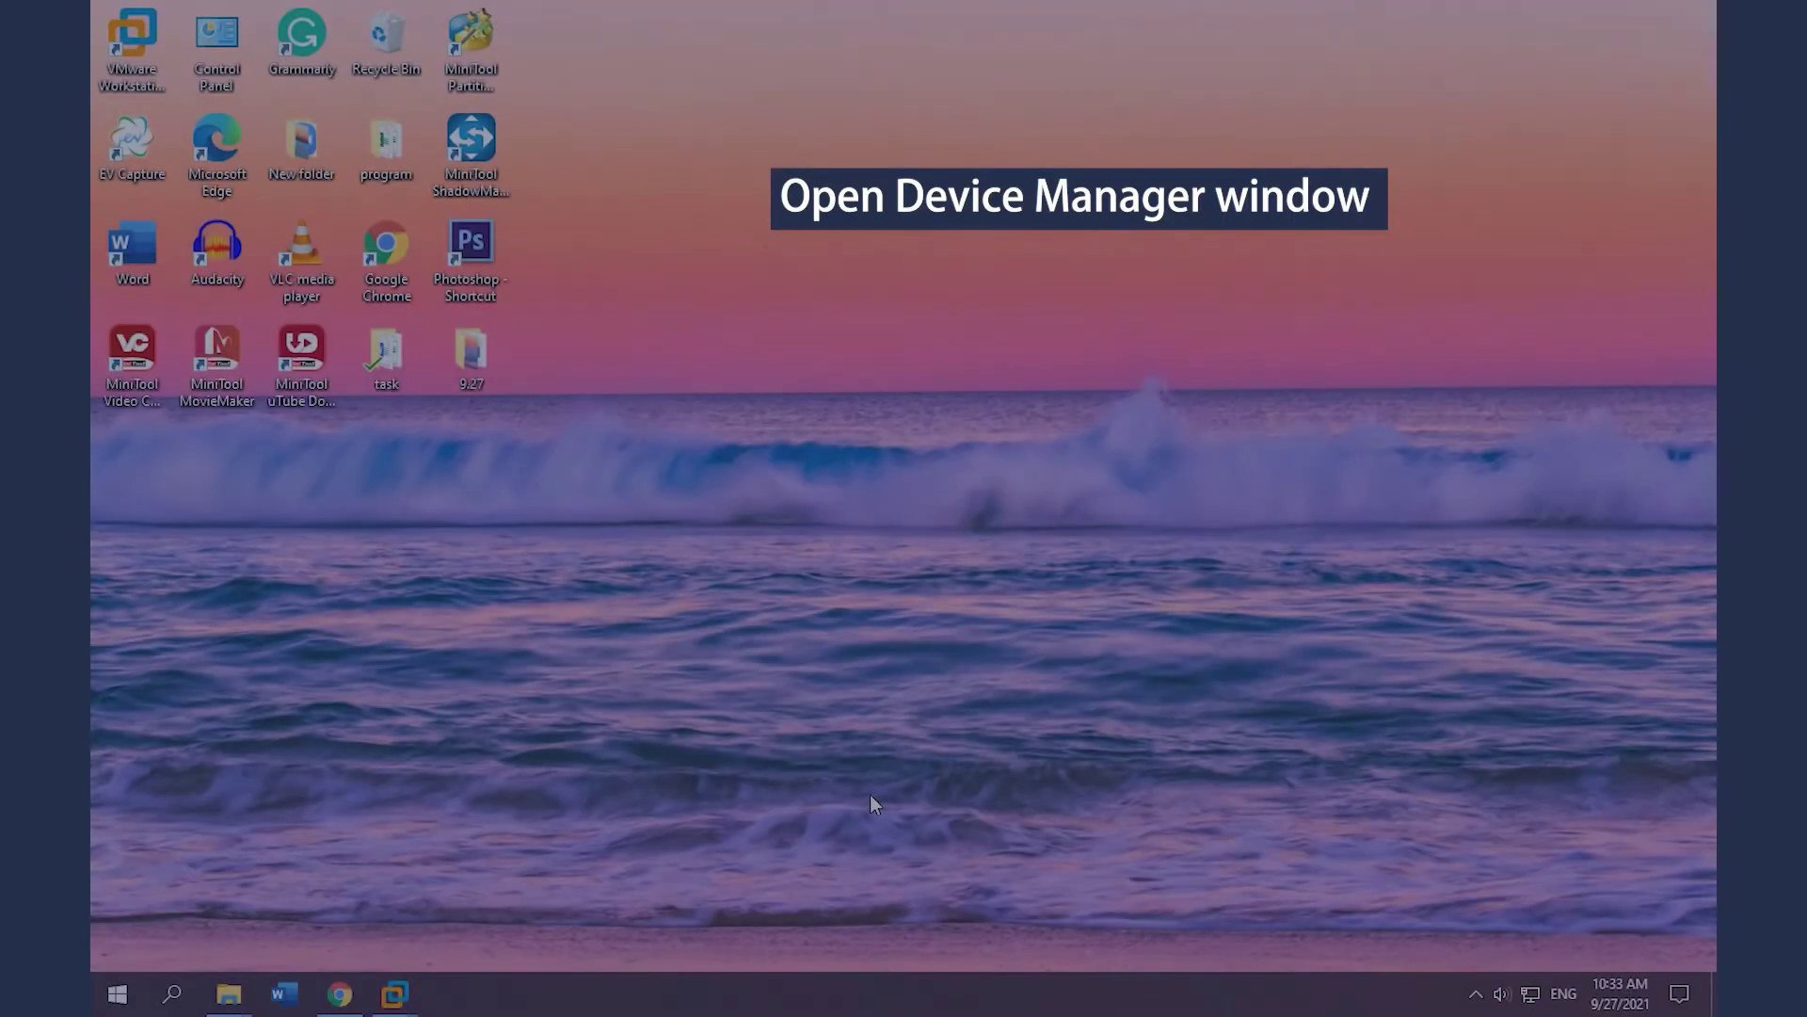
Relaunch Device Manager maximized, with Sound, video and game controllers expanded.
key("super+r")
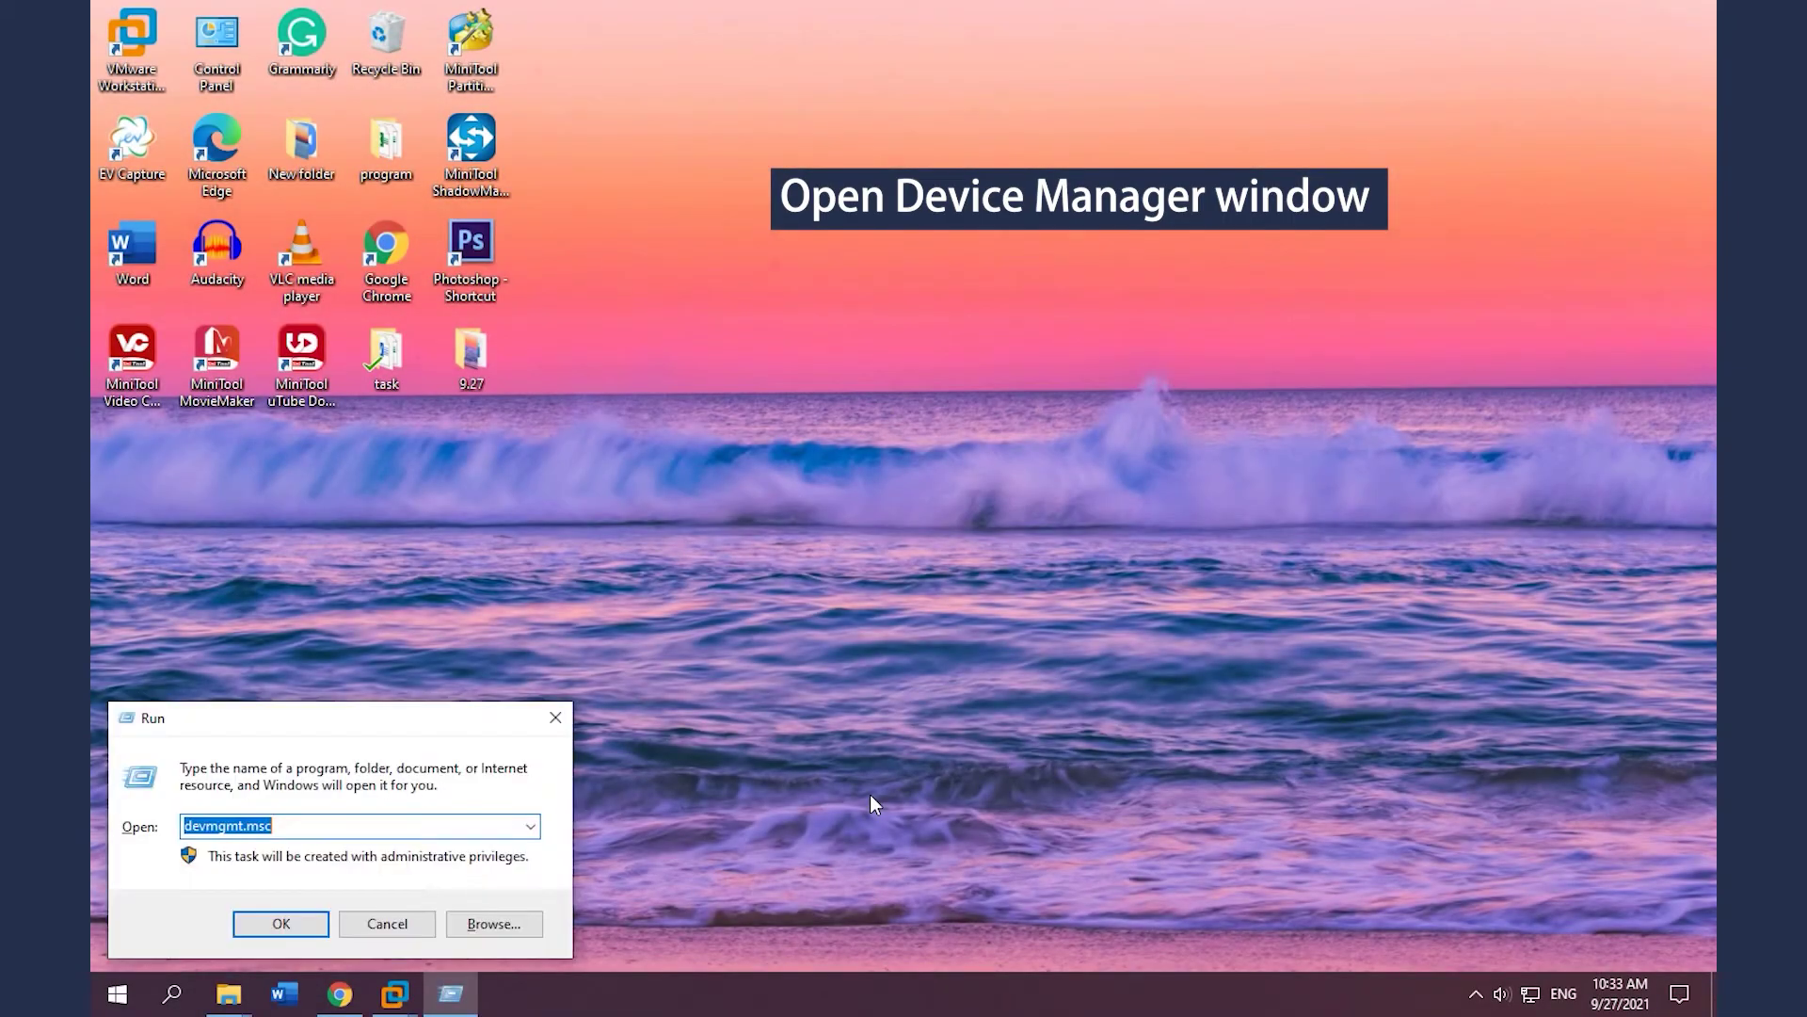
left_click(312, 926)
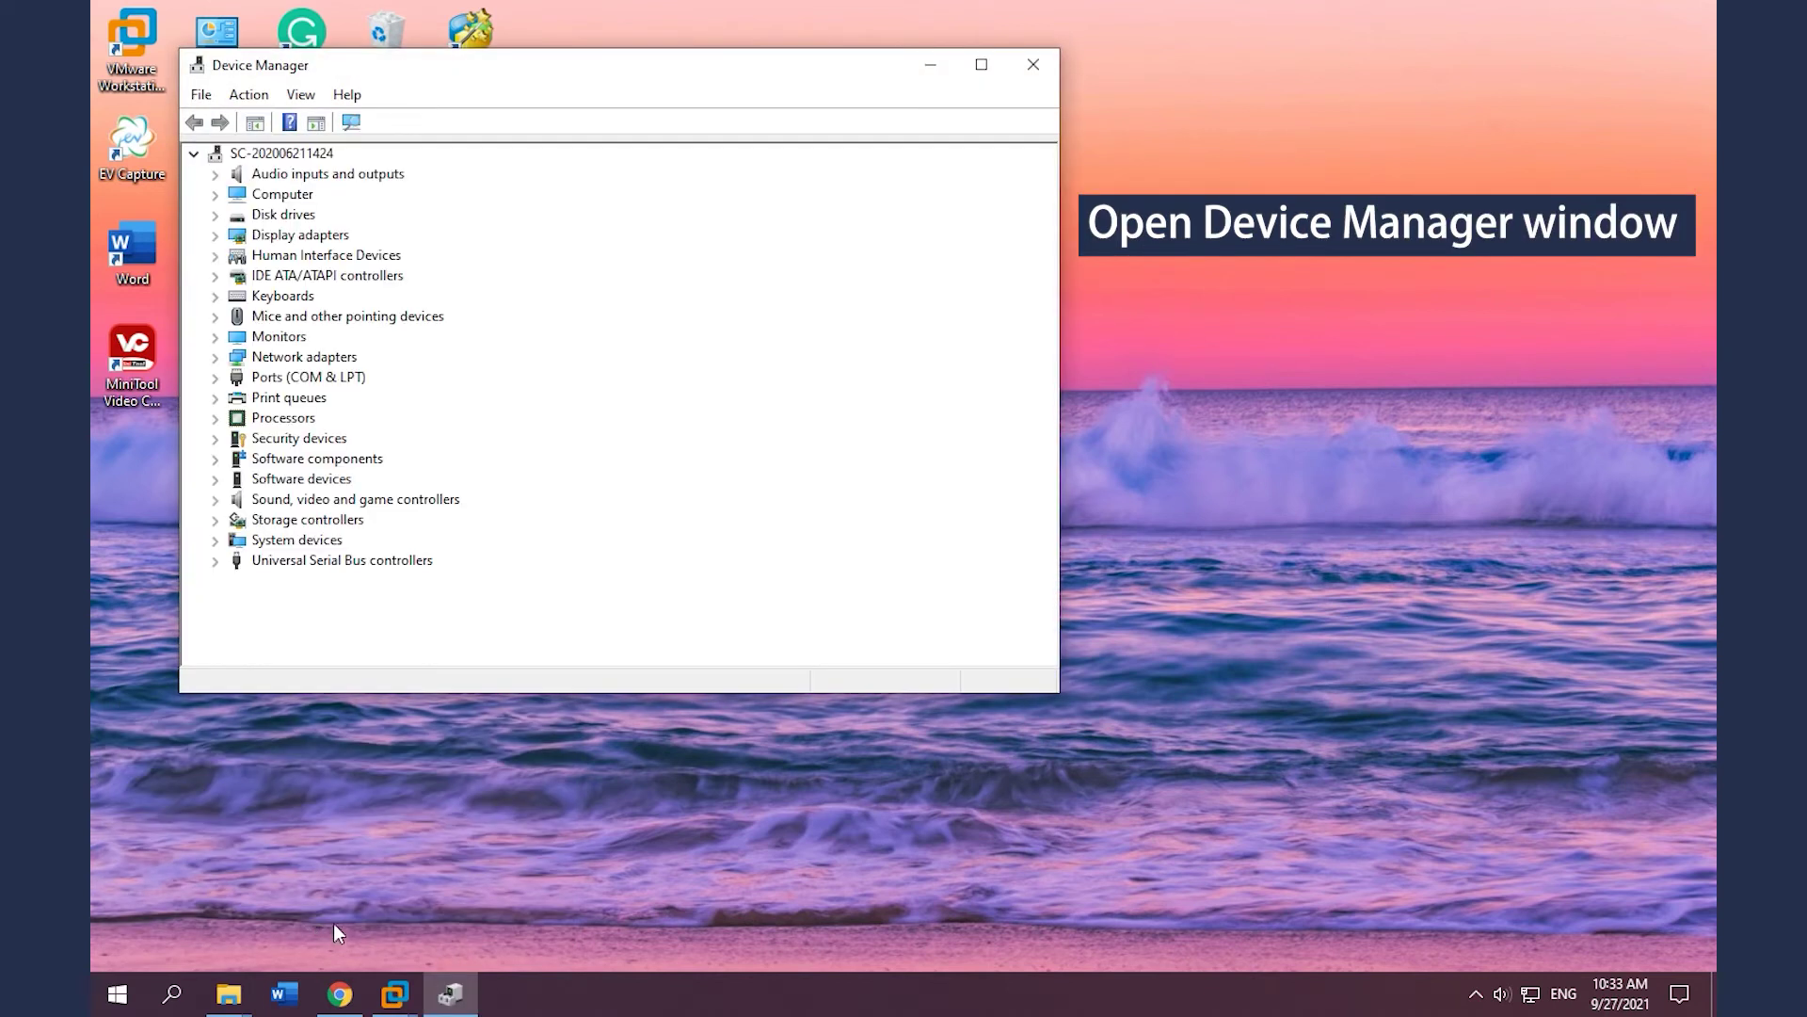
left_click(981, 63)
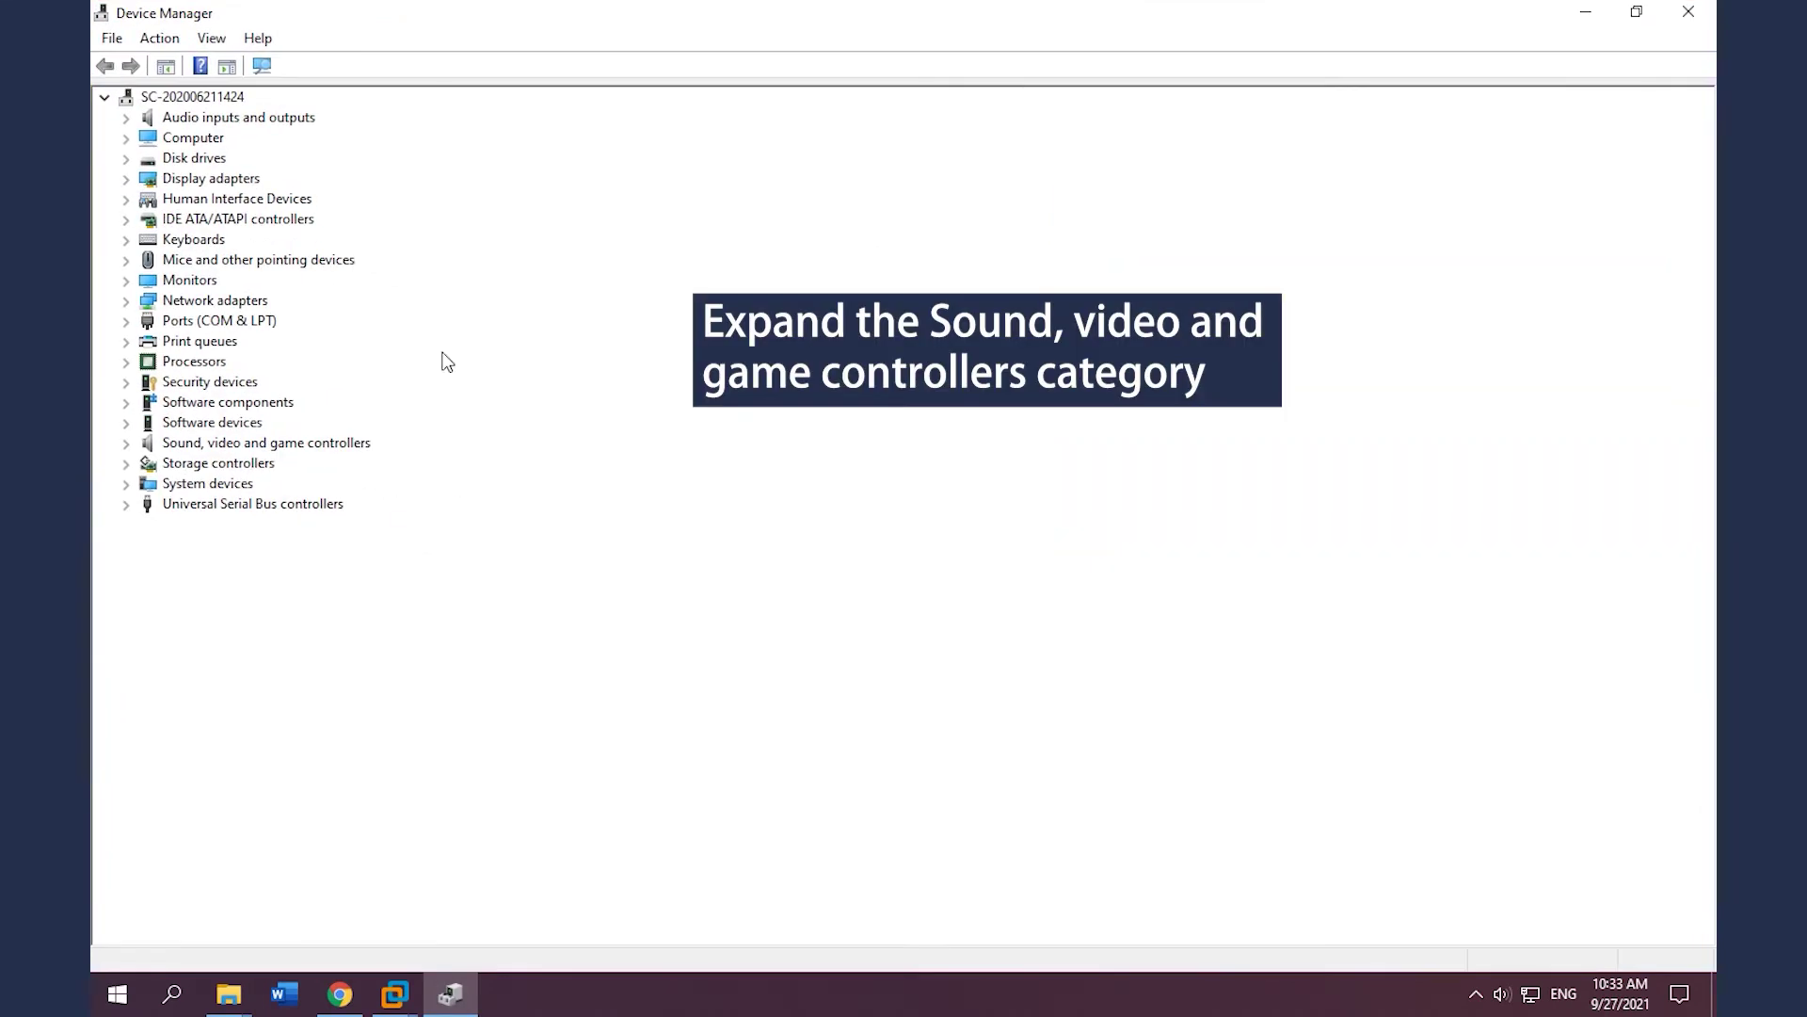
double_click(276, 443)
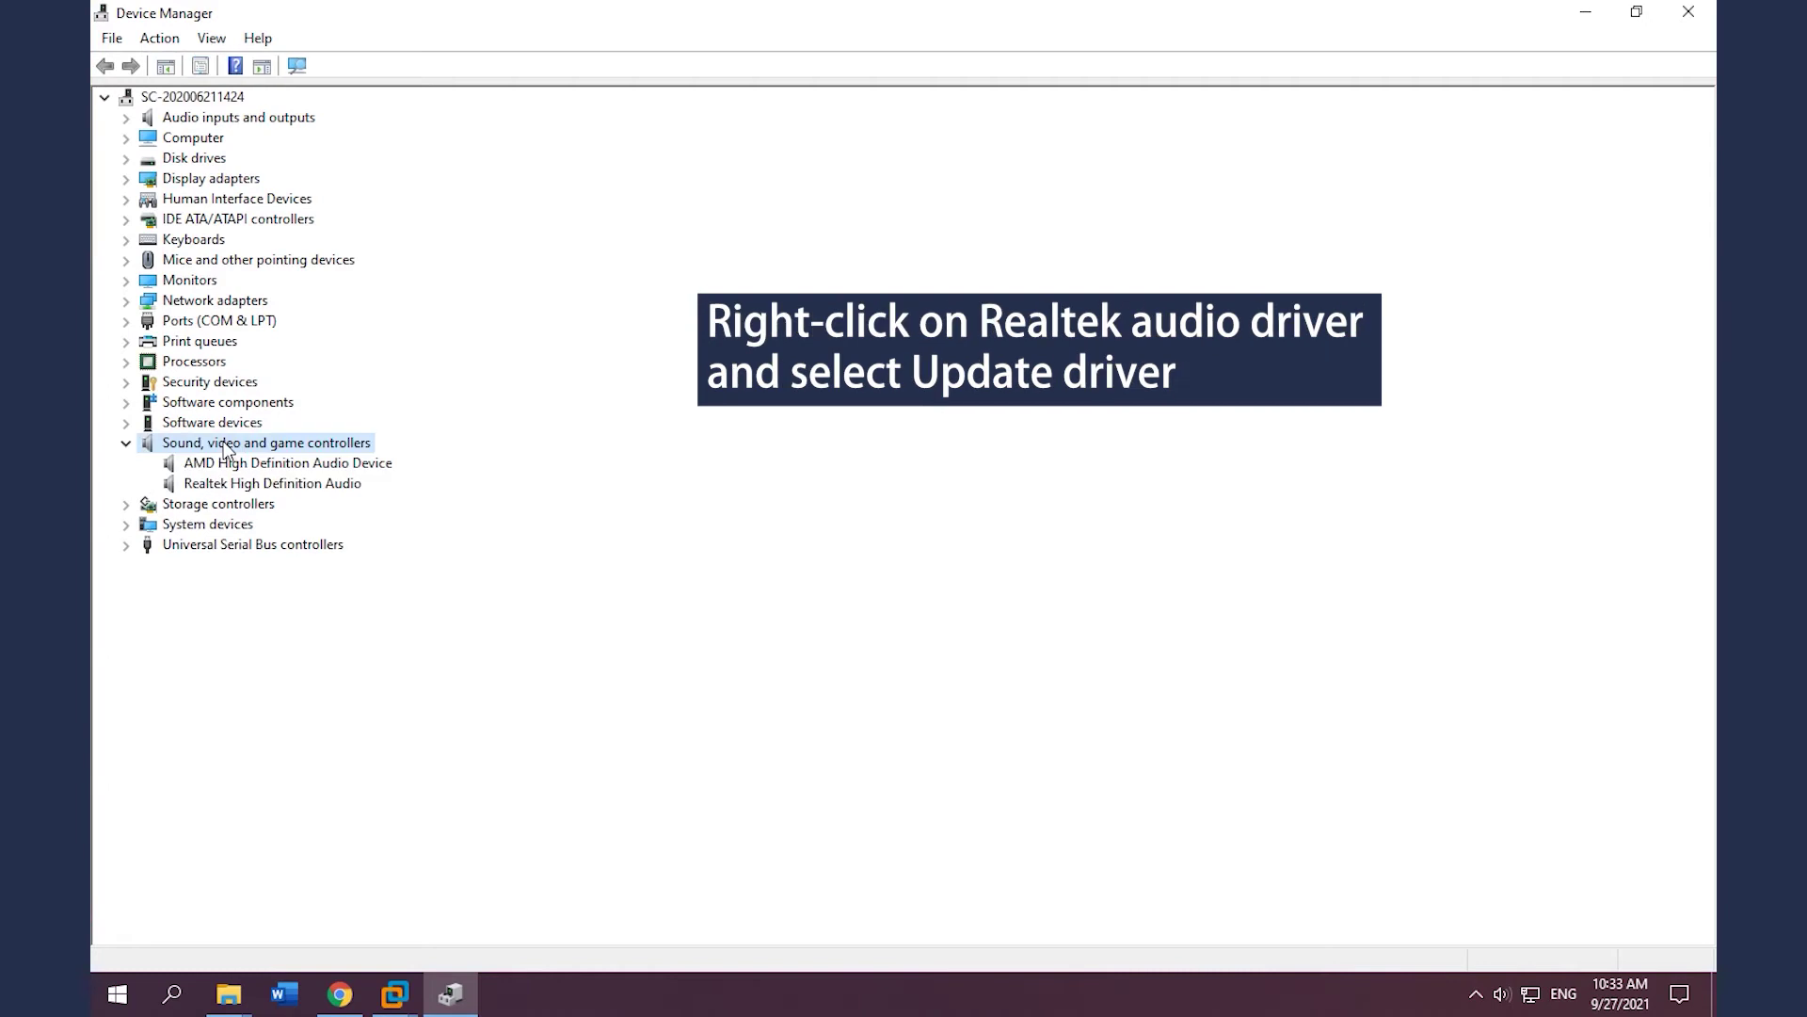
Manually pick and install Realtek High Definition Audio driver version 6.0.8862.1.
left_click(258, 485)
right_click(256, 489)
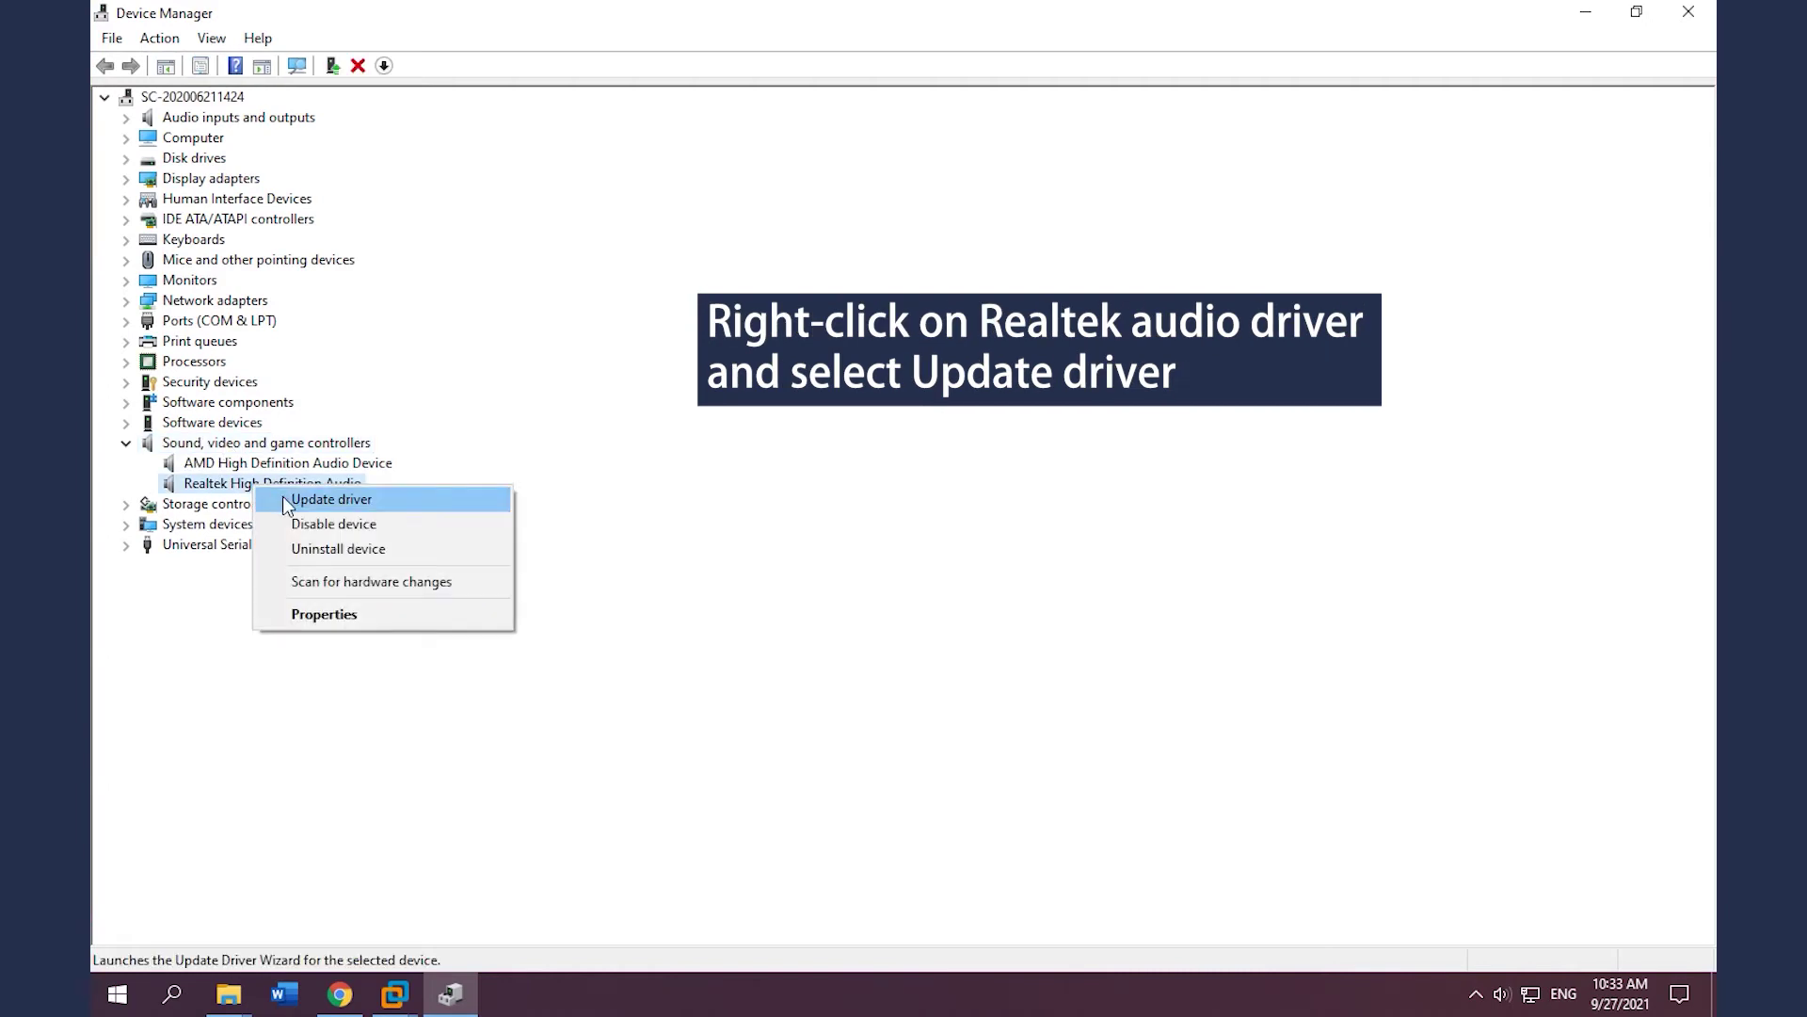
left_click(334, 498)
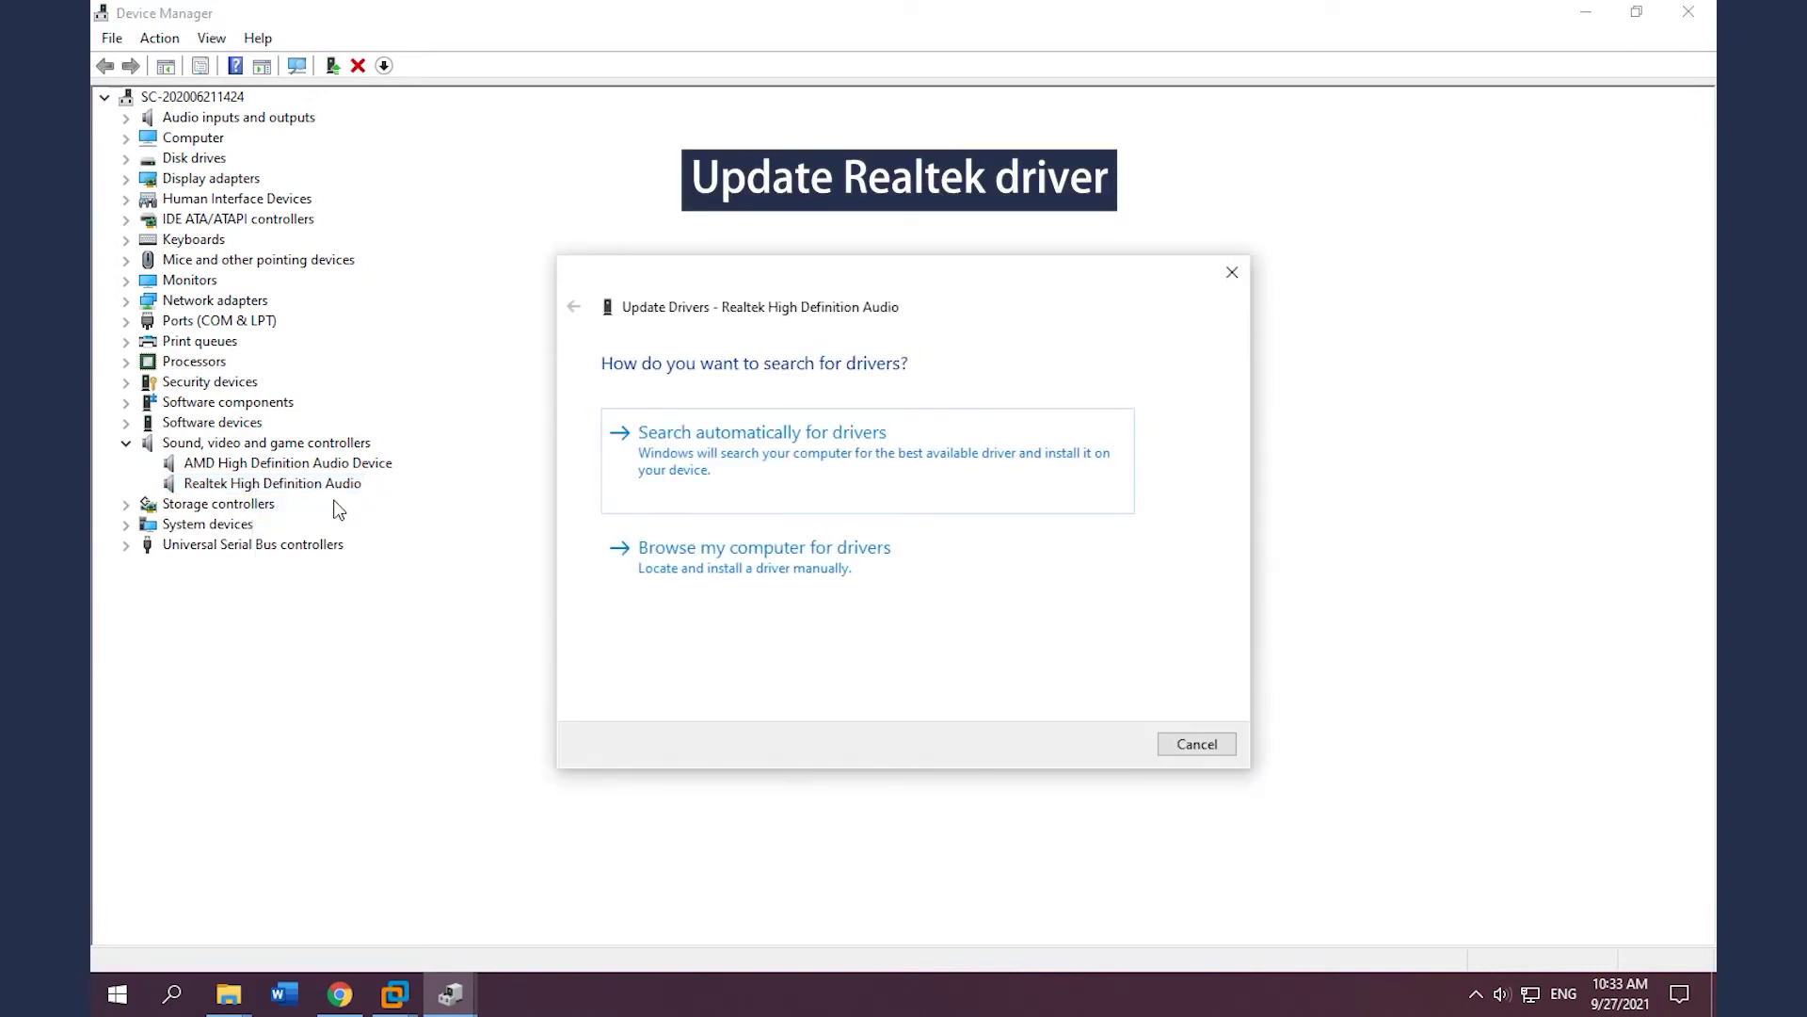
left_click(749, 566)
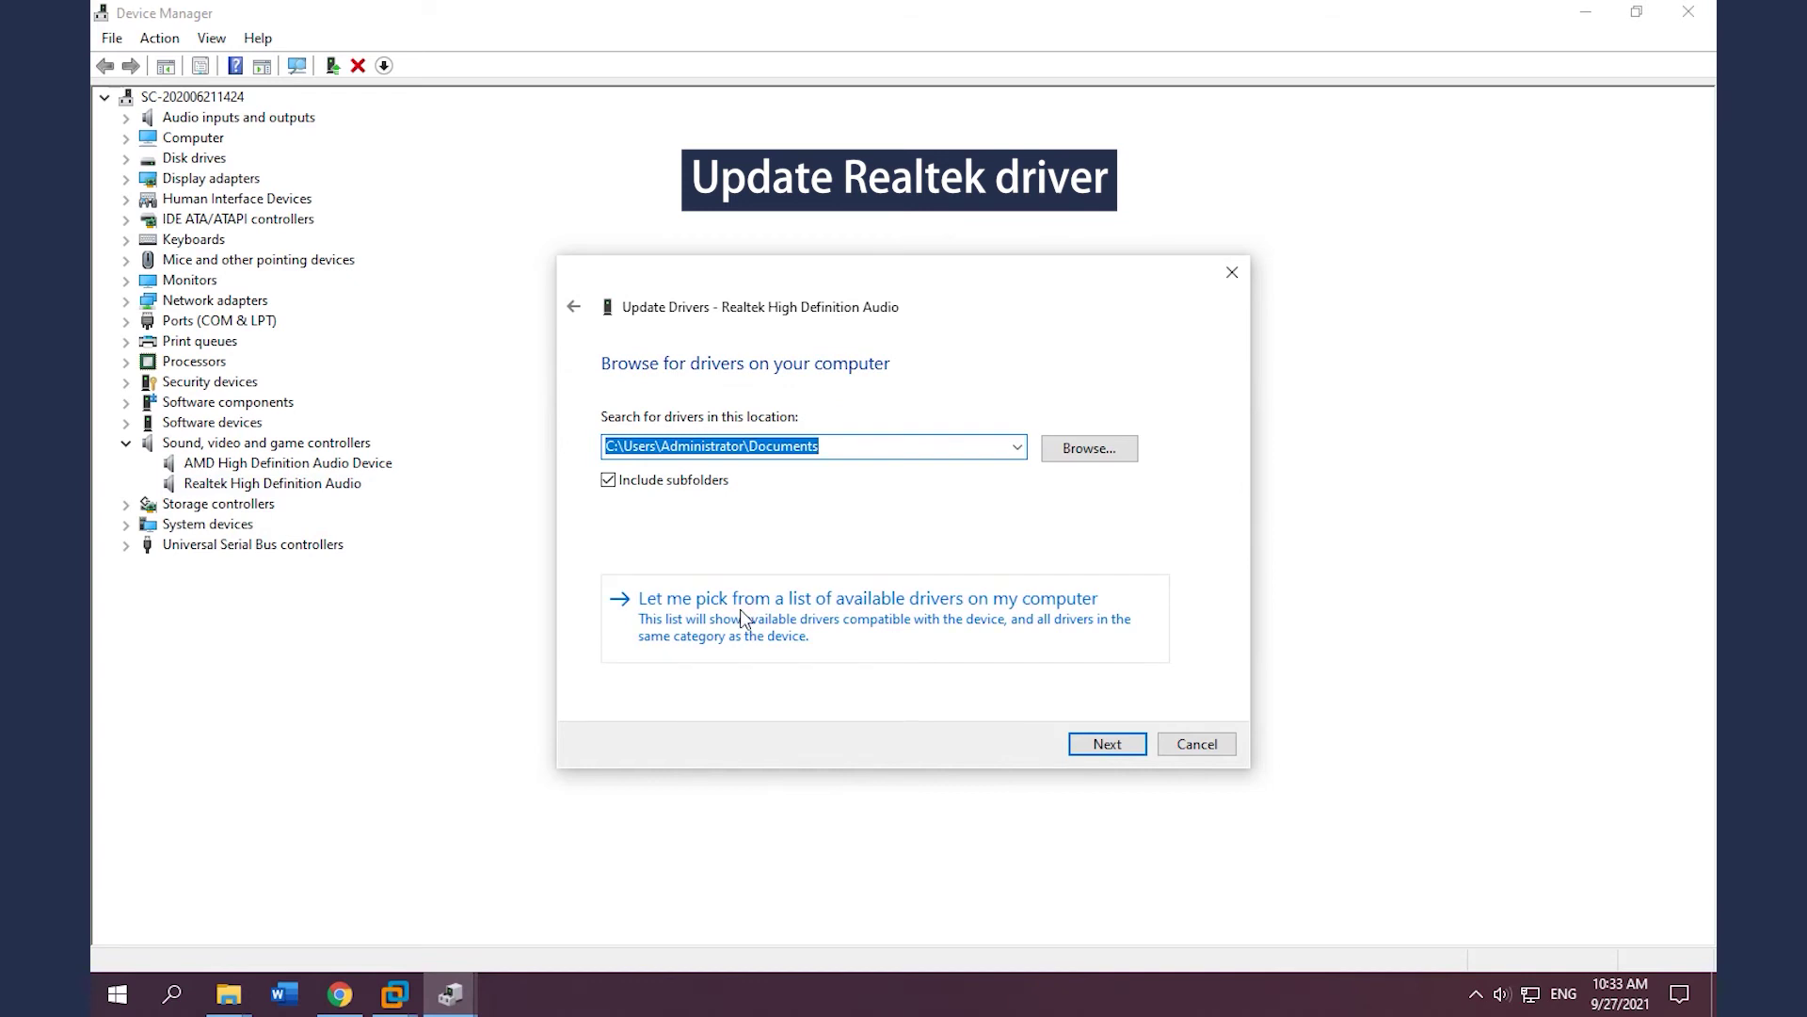
left_click(740, 616)
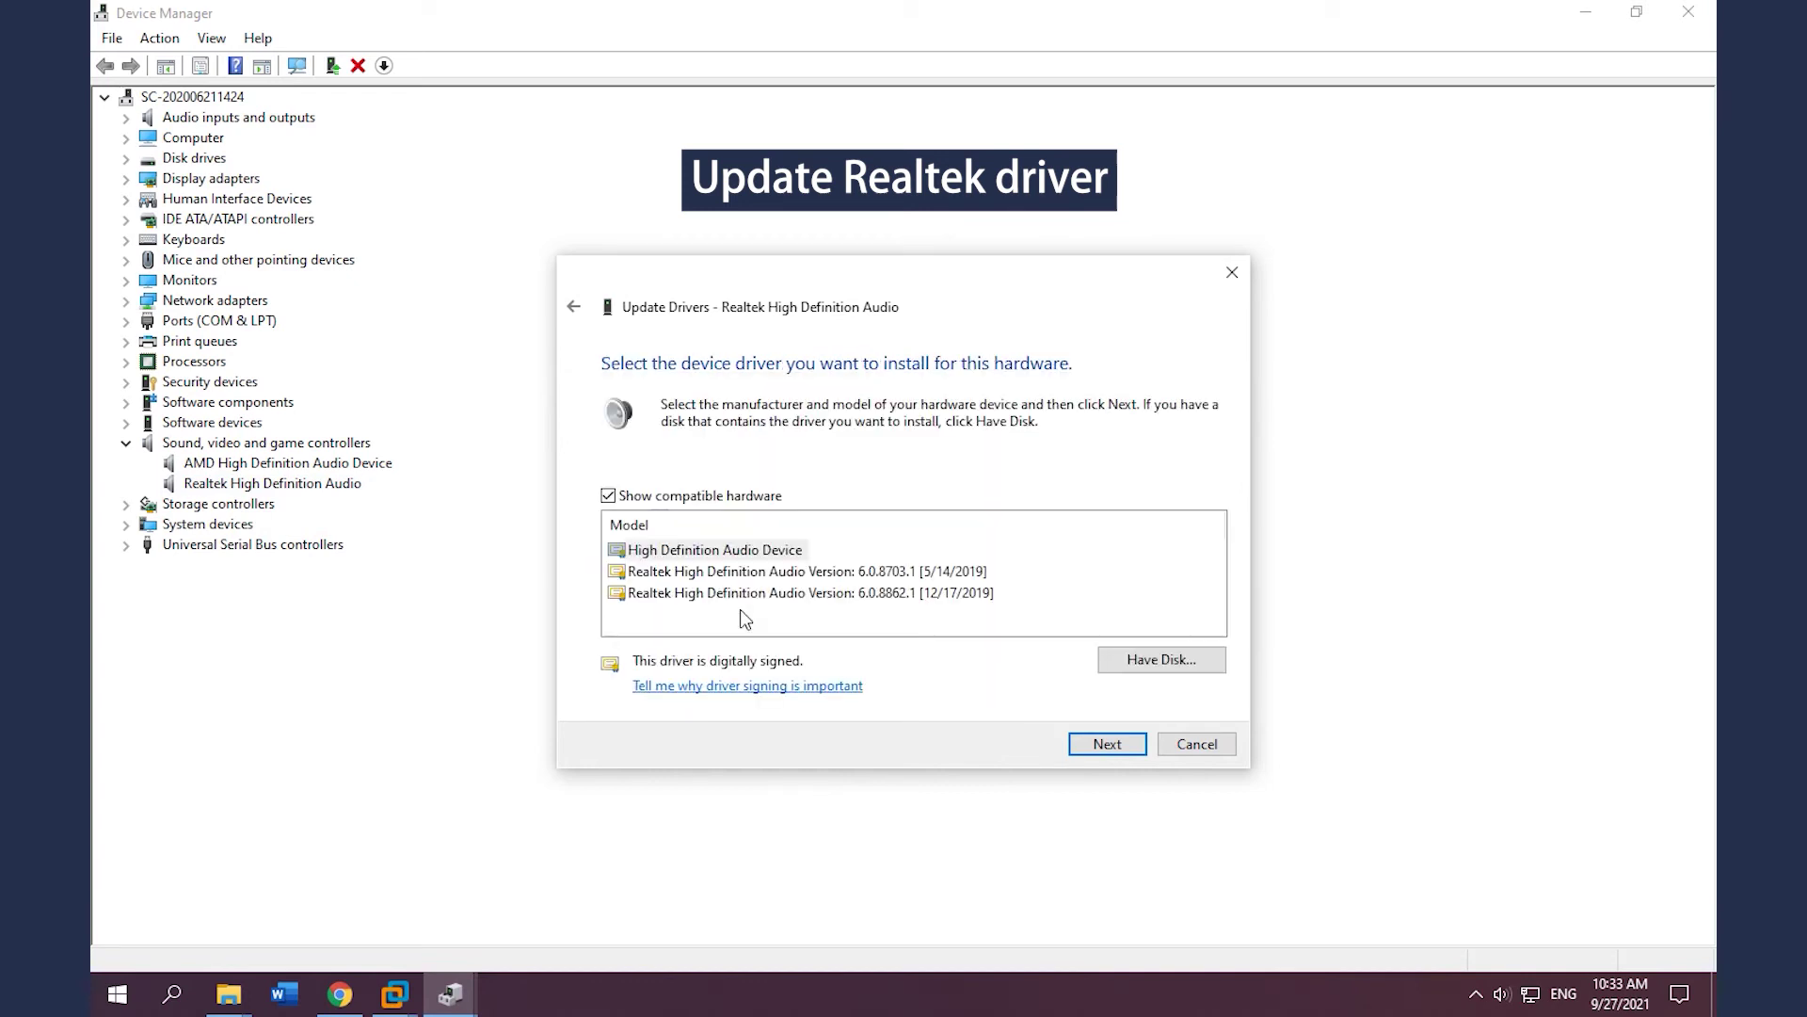
left_click(681, 599)
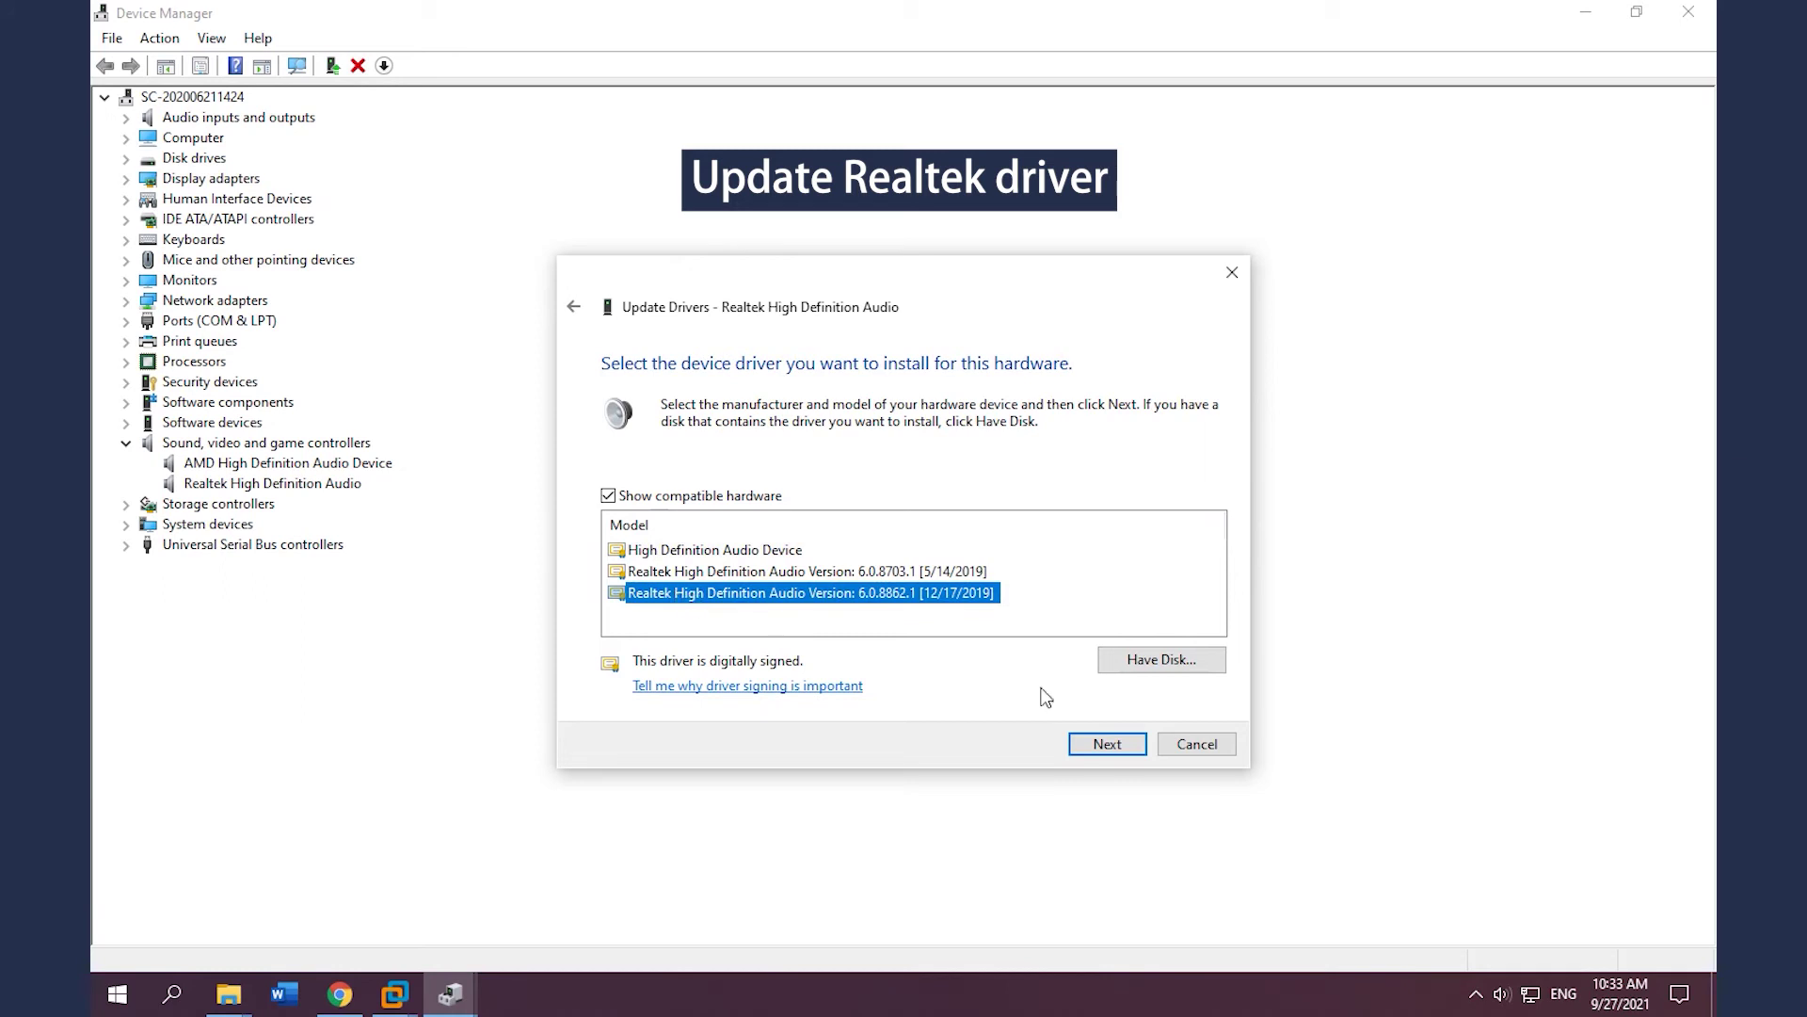
left_click(1106, 740)
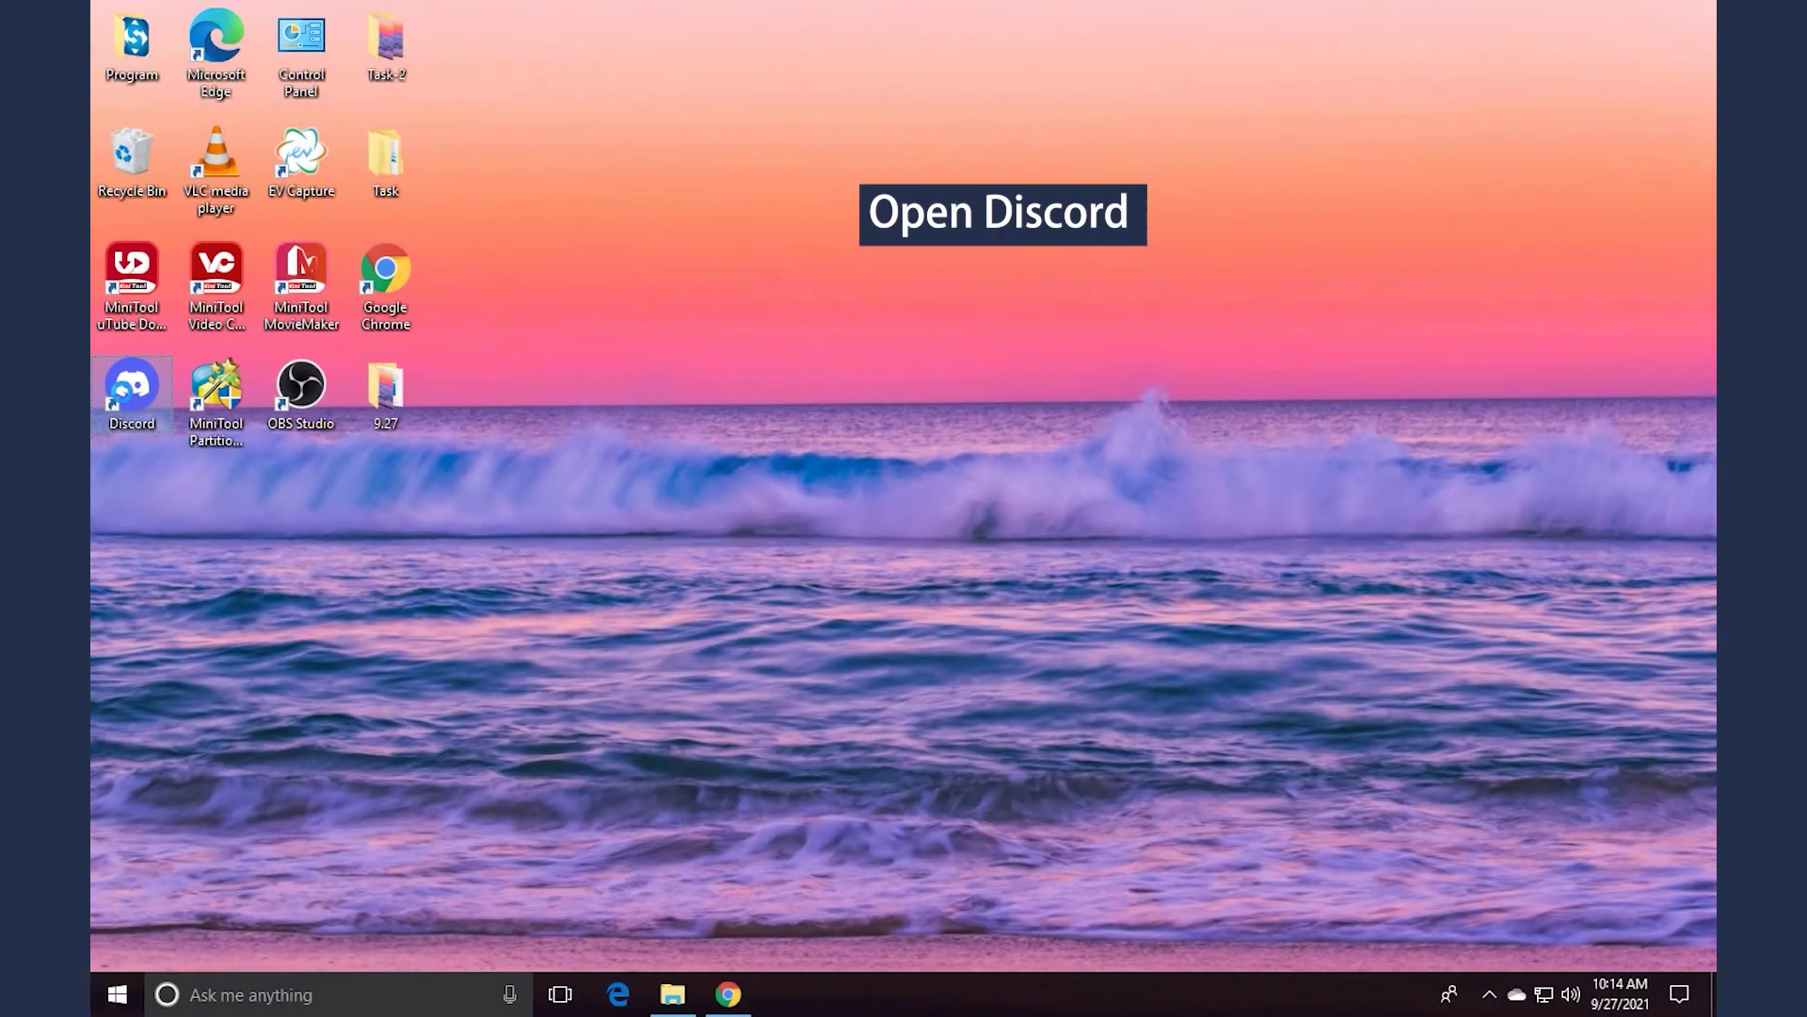
Open Discord from its desktop shortcut and maximize the window.
right_click(121, 391)
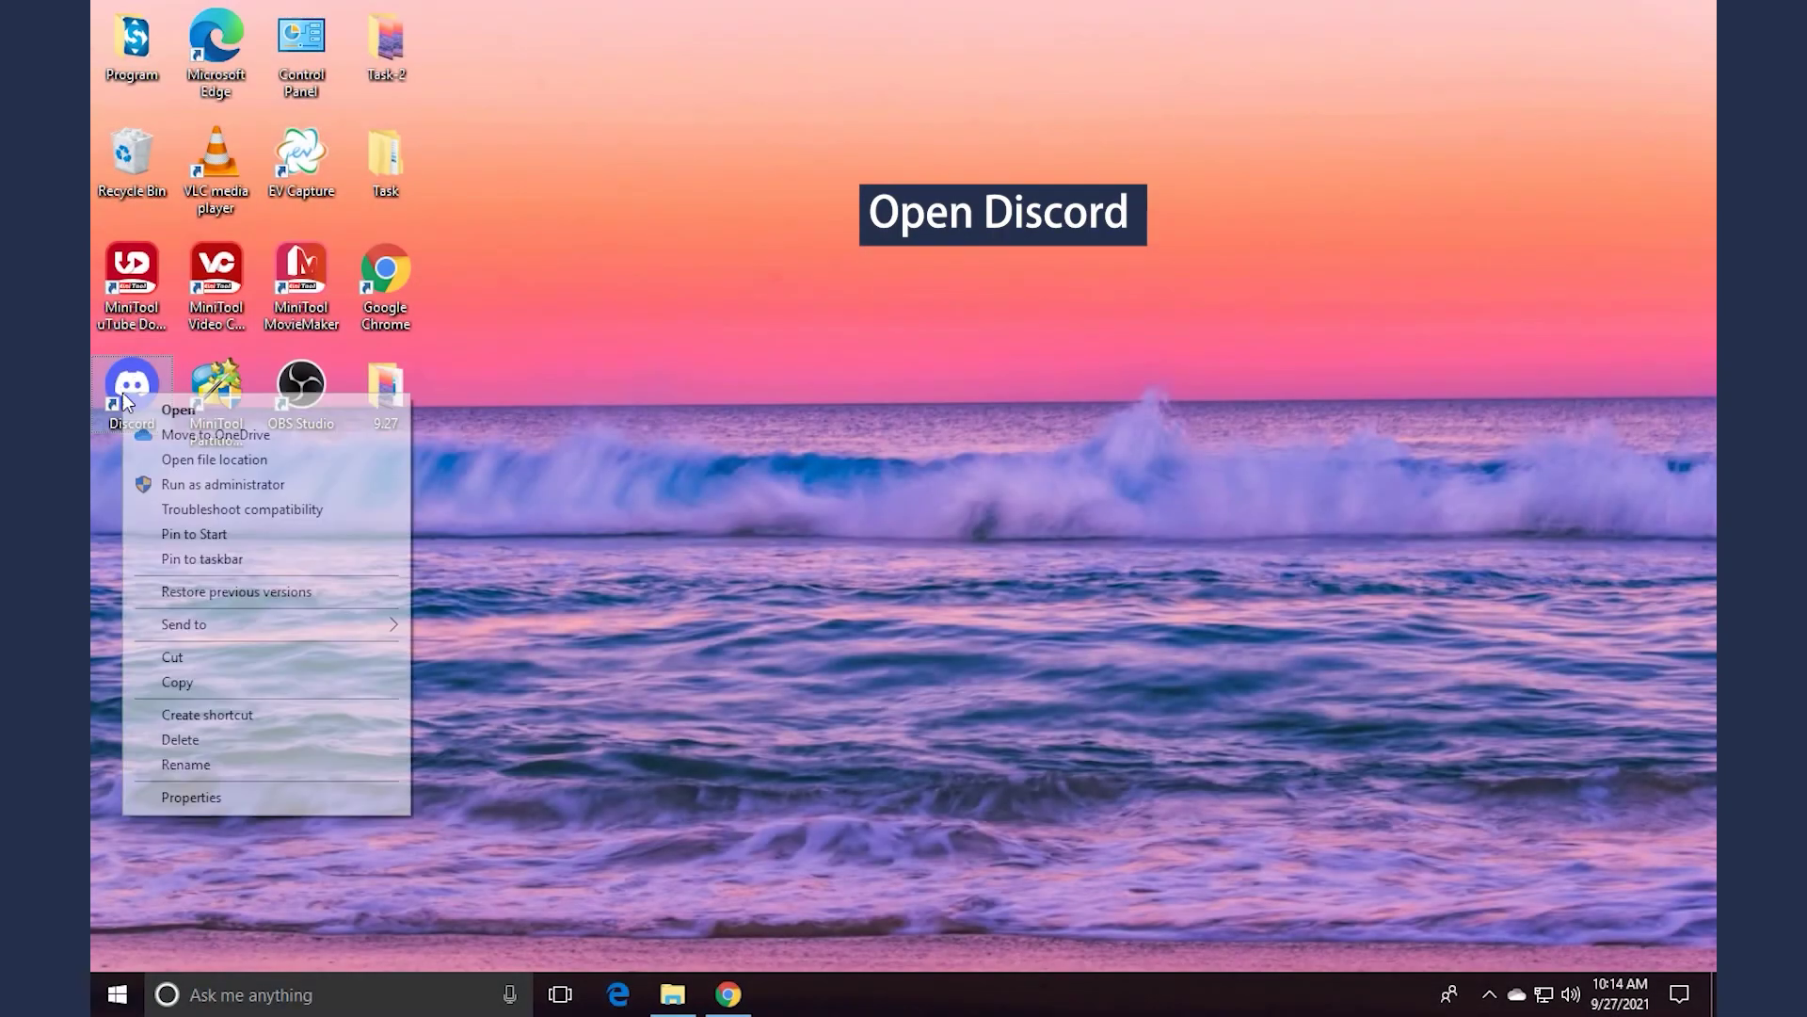
left_click(170, 405)
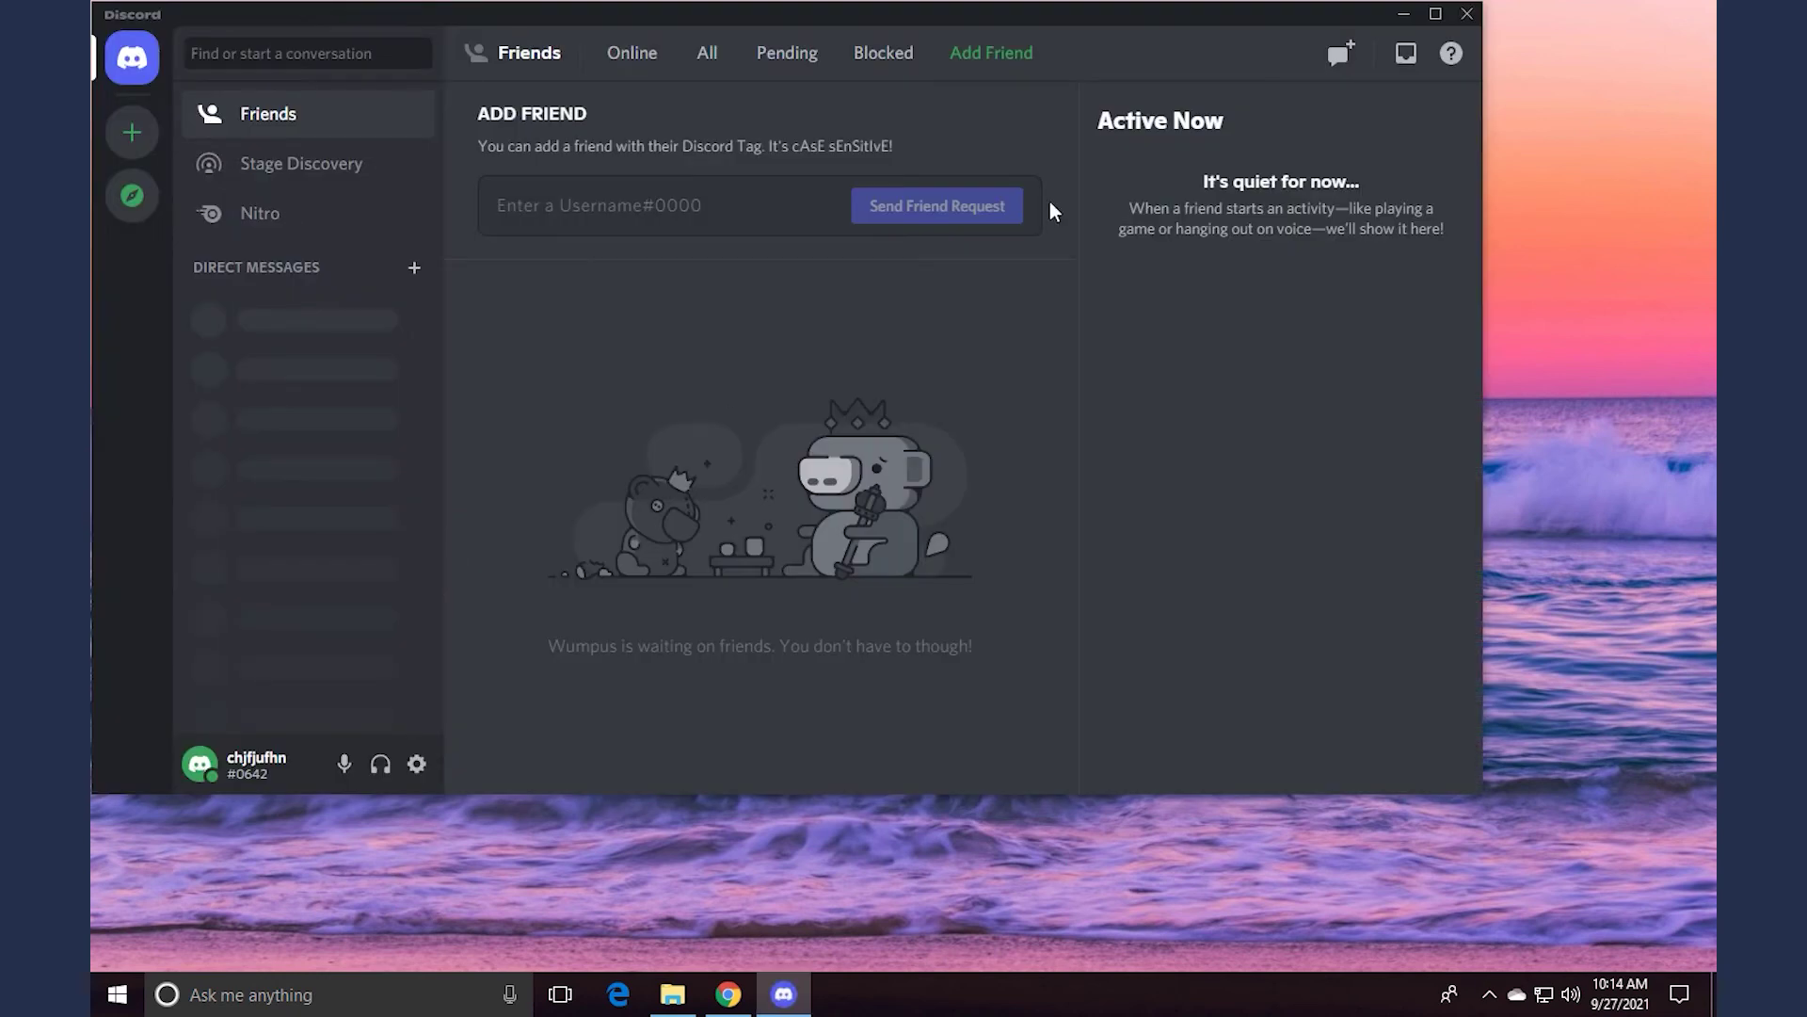
left_click(1436, 14)
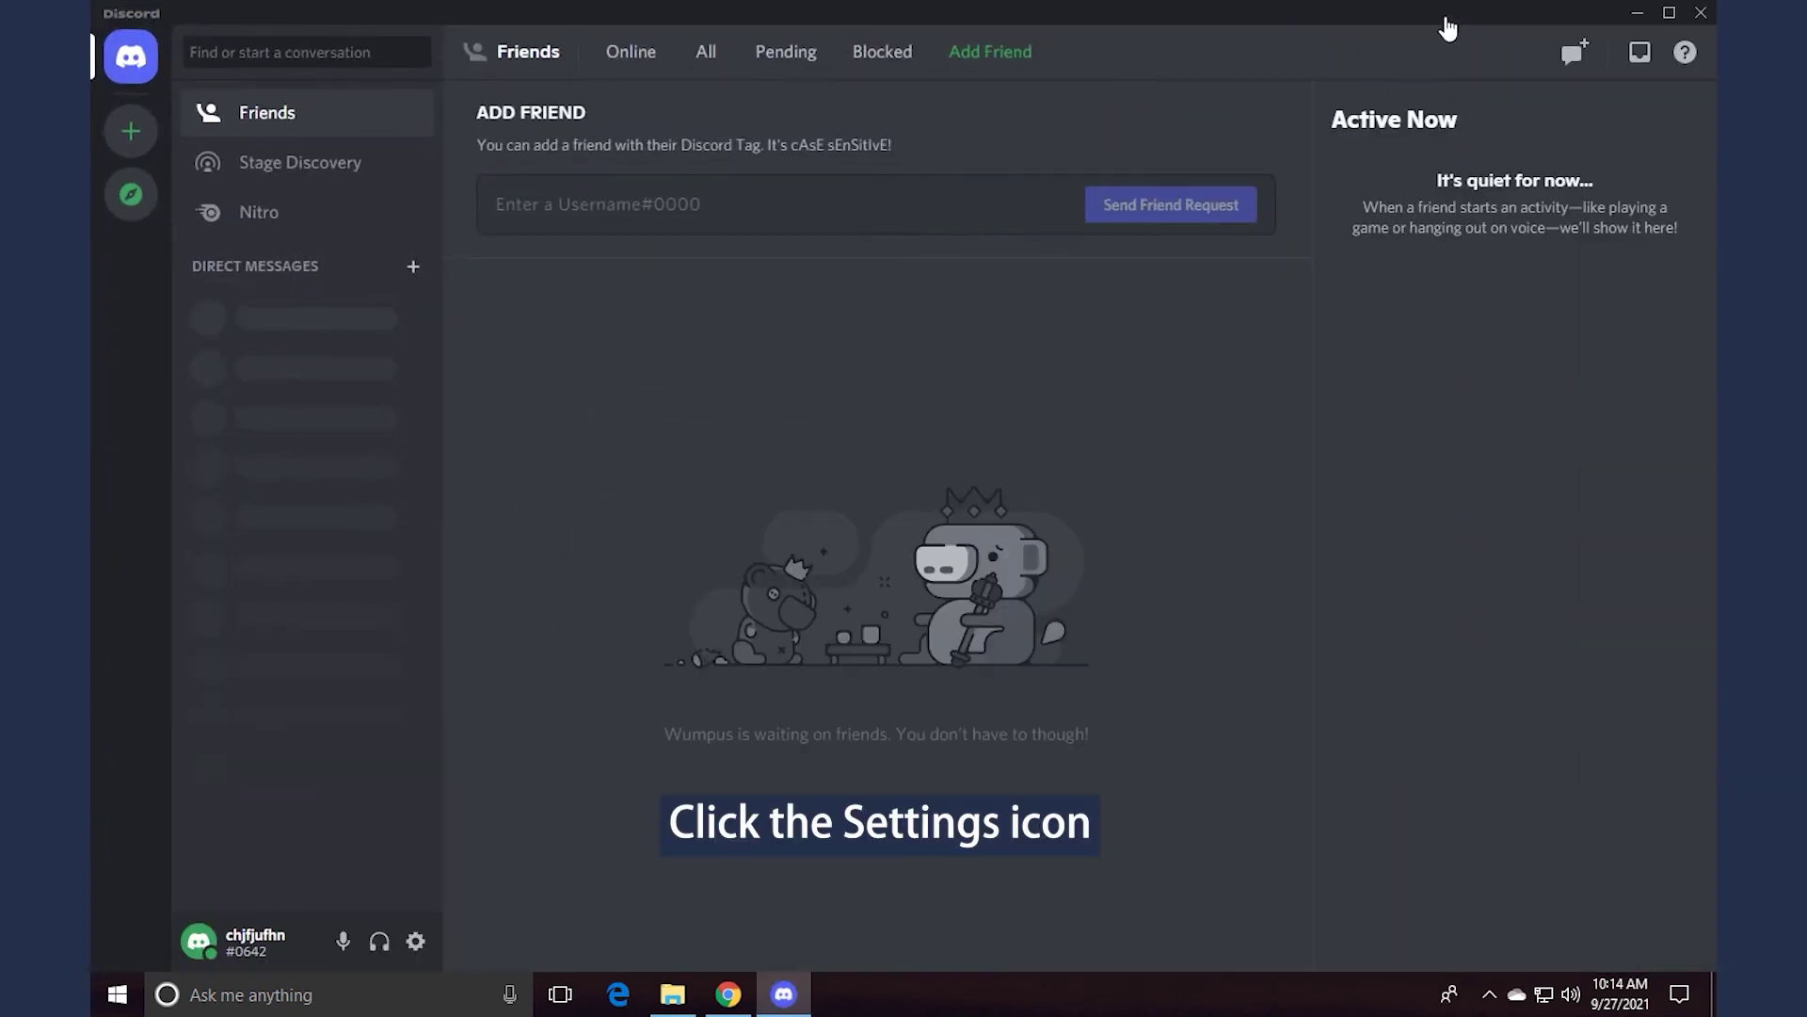
Drag the Attenuation slider in Discord's Voice & Video settings to 0%, then close Discord.
left_click(413, 941)
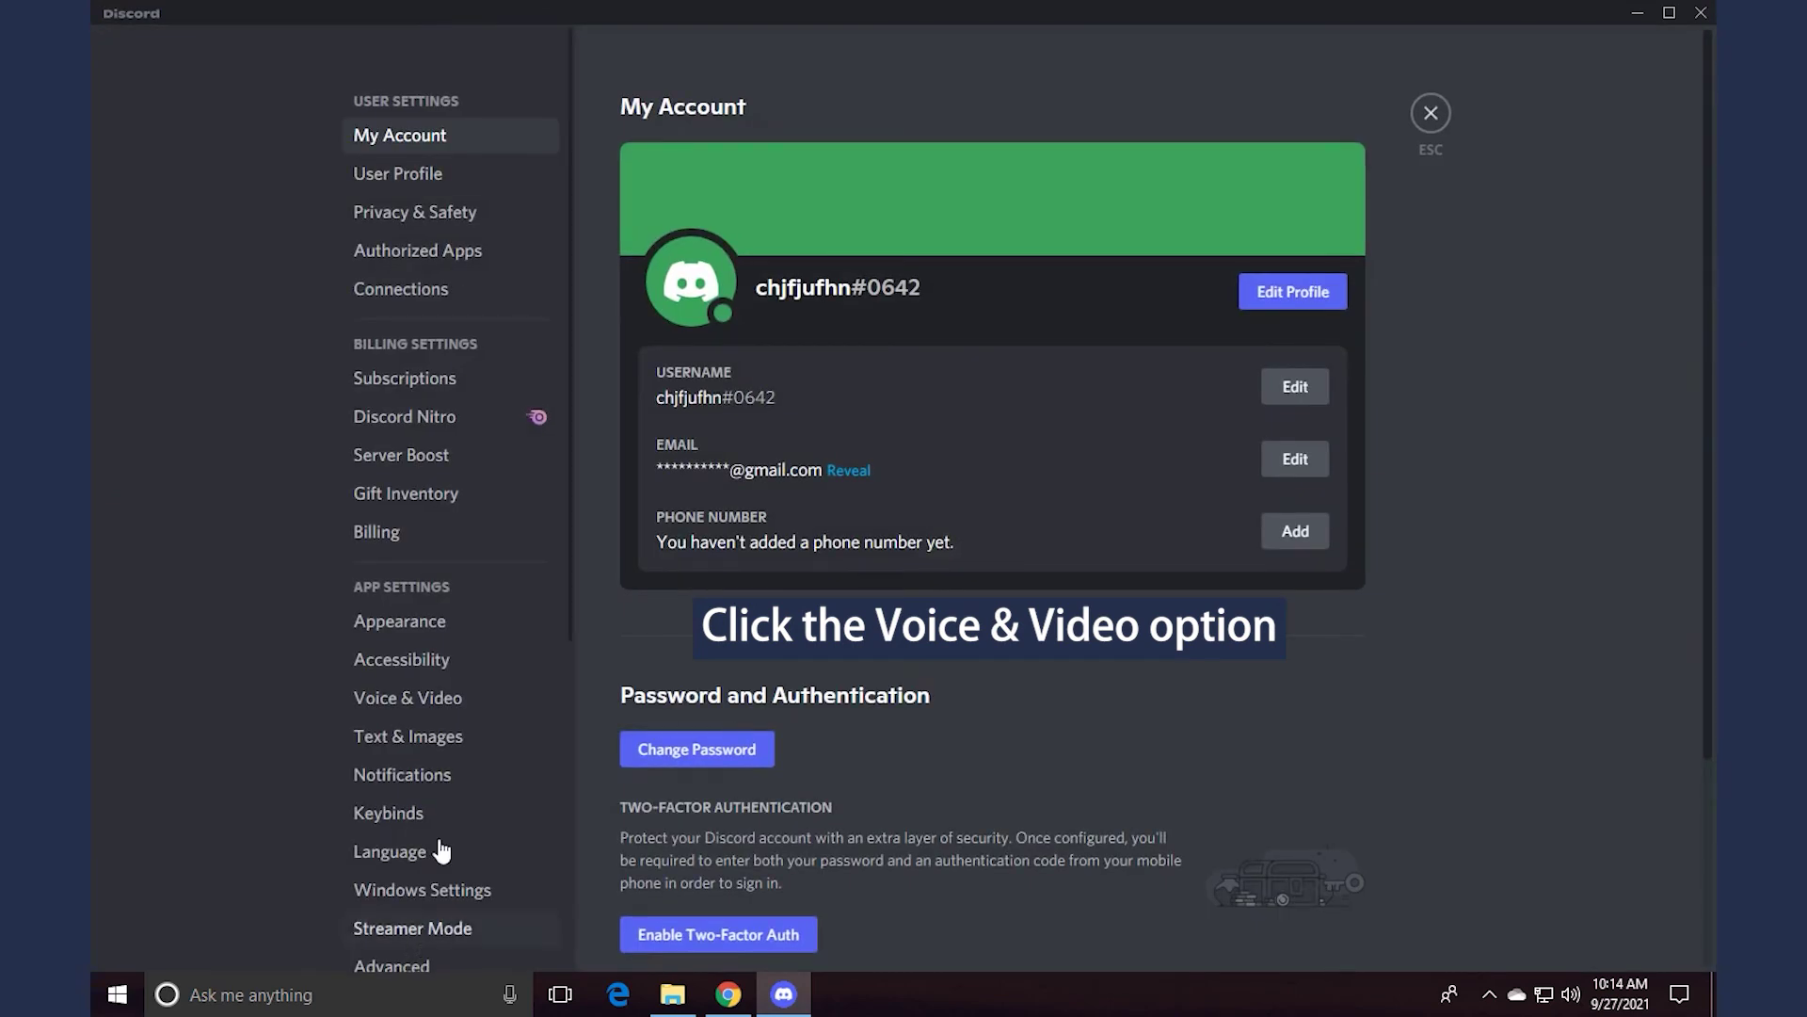
left_click(400, 706)
scroll(1311, 665, "down", 1)
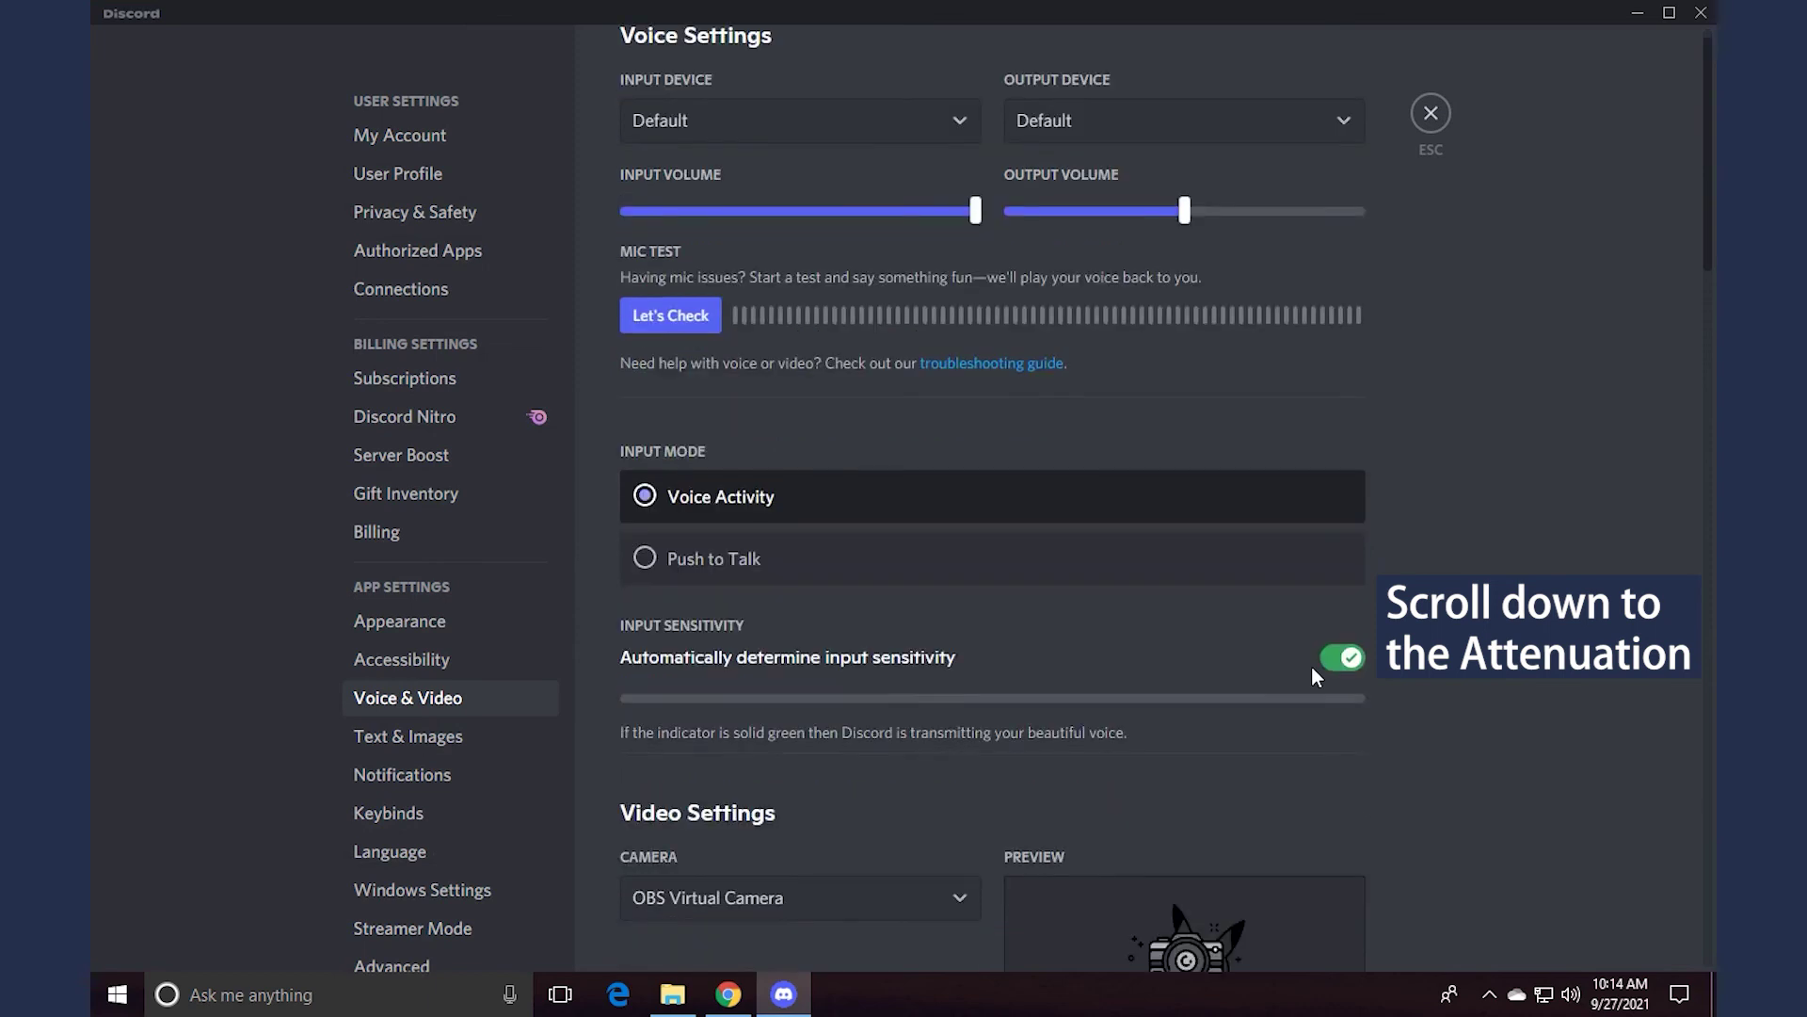
scroll(1312, 664, "down", 2)
scroll(1311, 677, "down", 3)
scroll(1312, 676, "down", 2)
scroll(1311, 676, "down", 3)
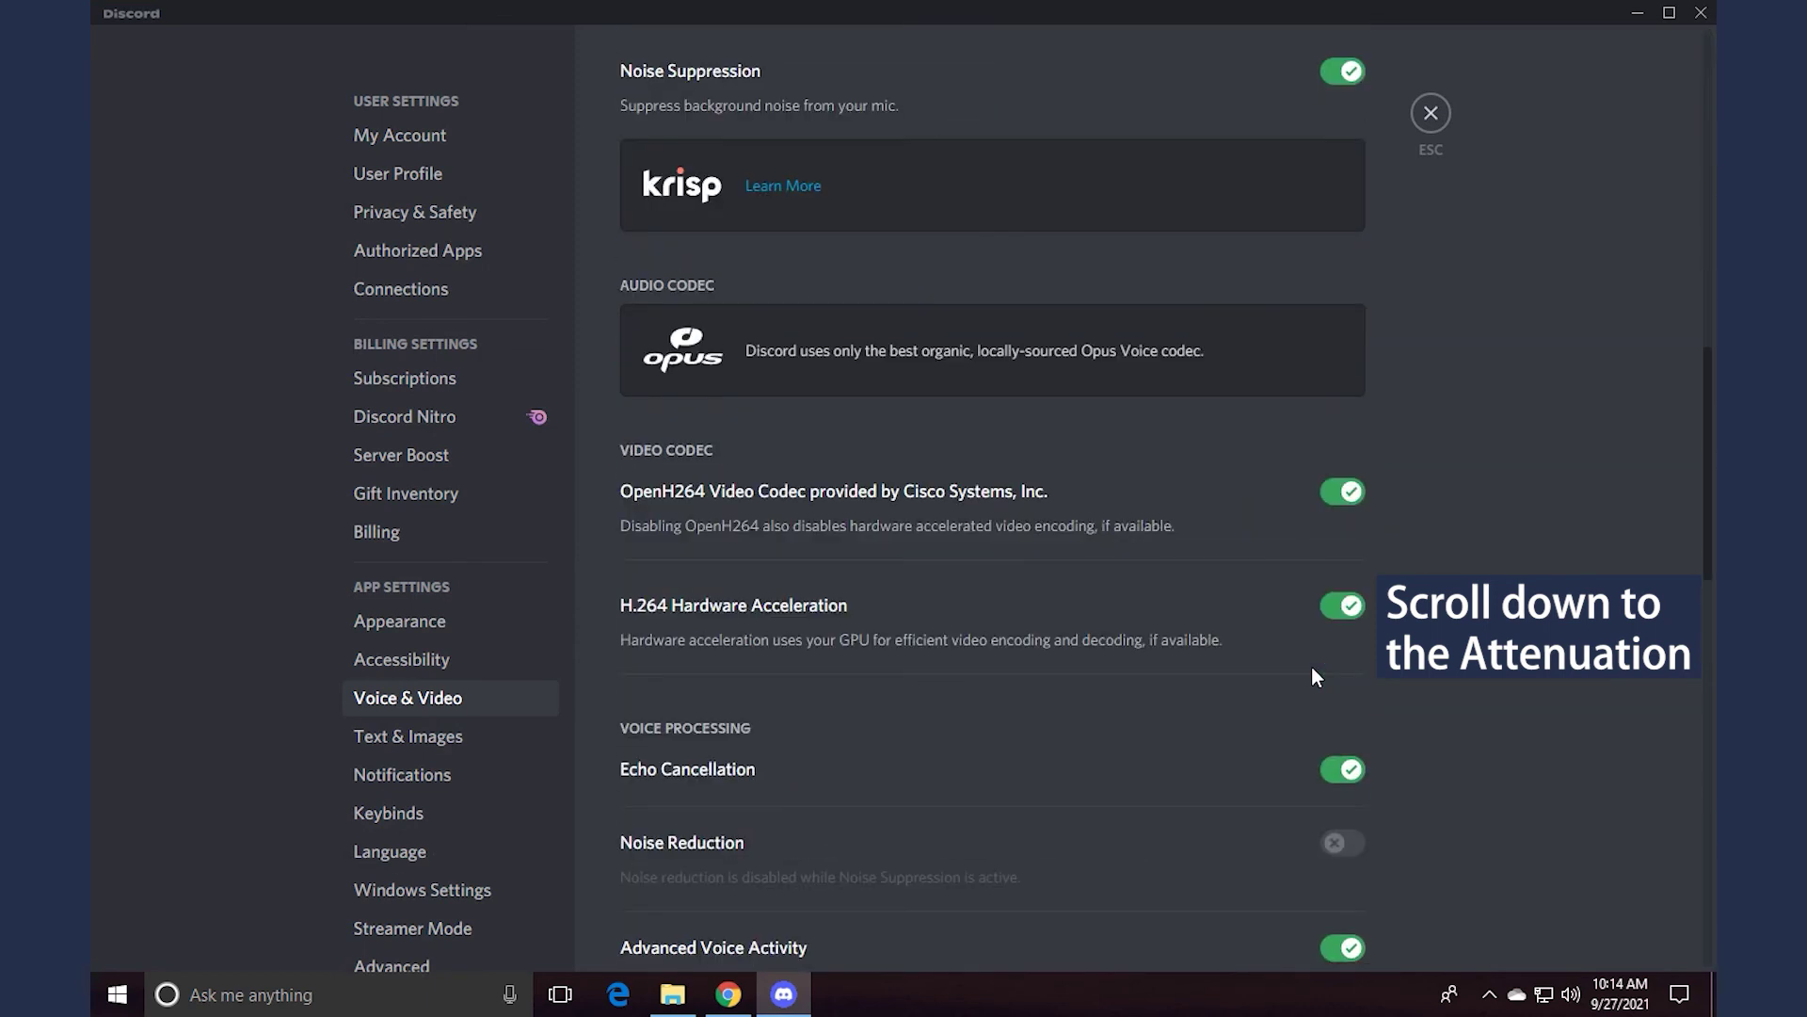
scroll(1312, 677, "down", 2)
scroll(1312, 677, "down", 2)
scroll(1311, 677, "down", 3)
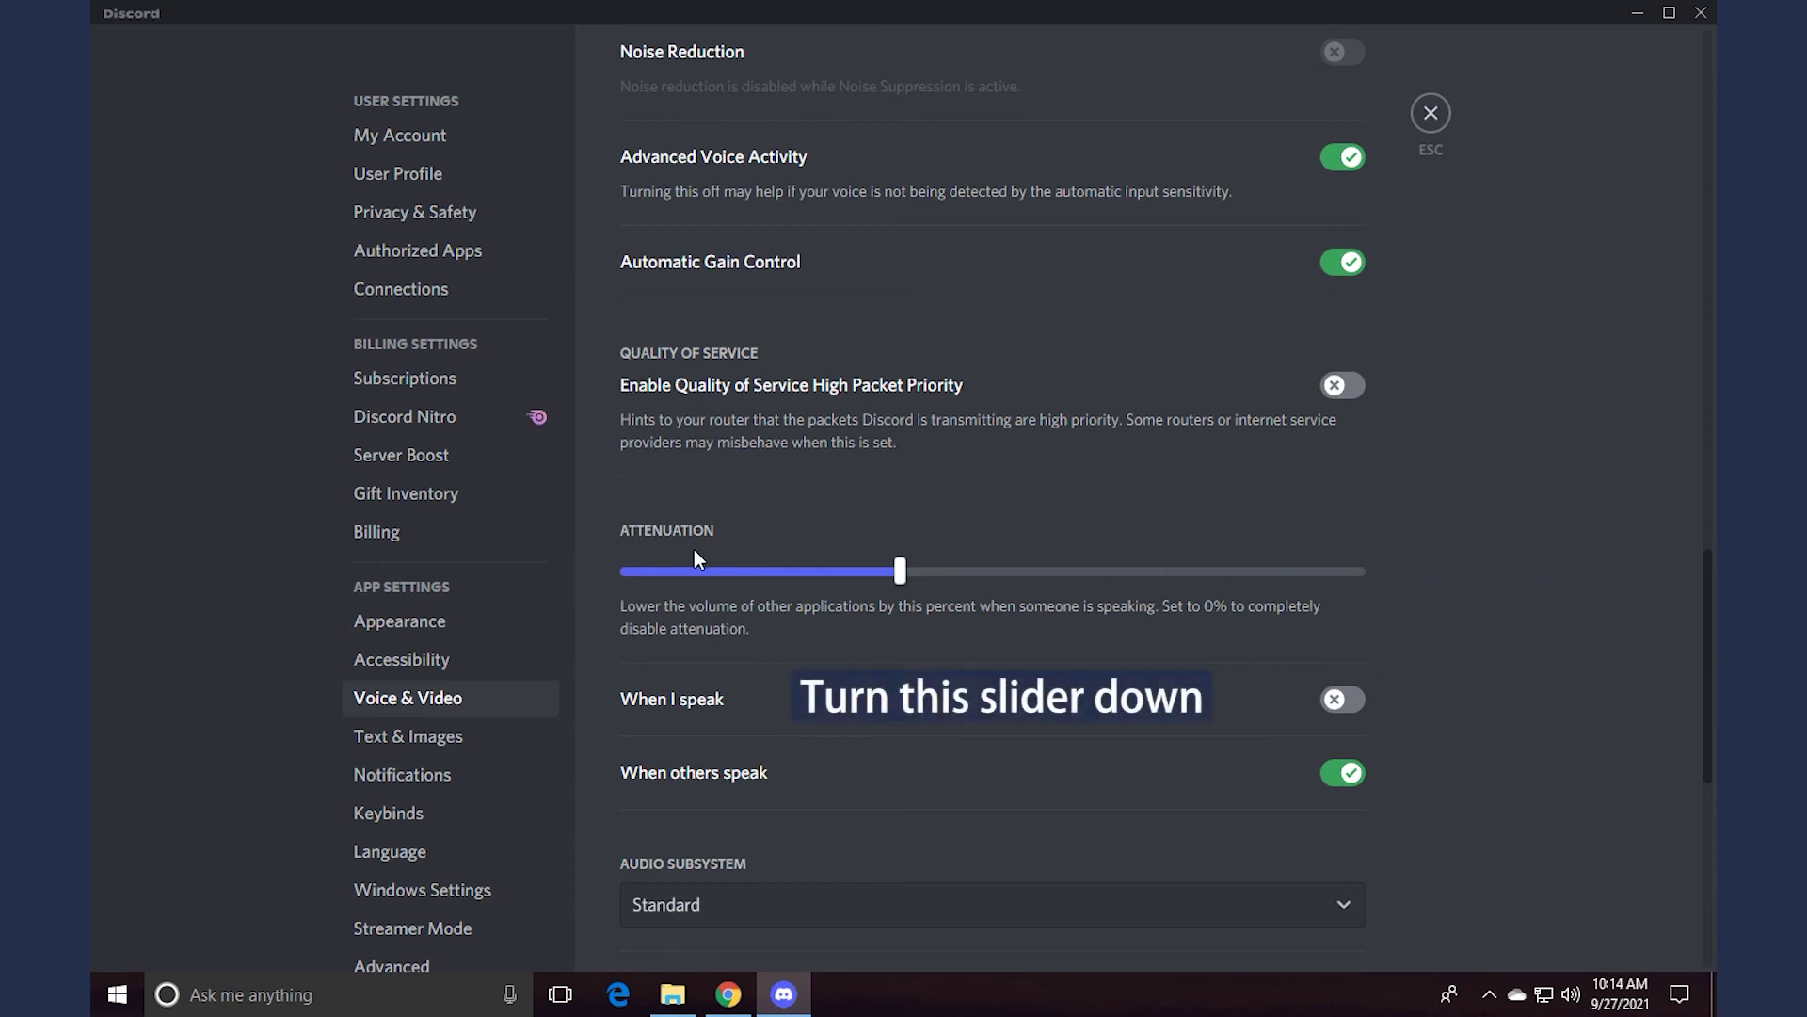
left_click_drag(900, 571, 620, 569)
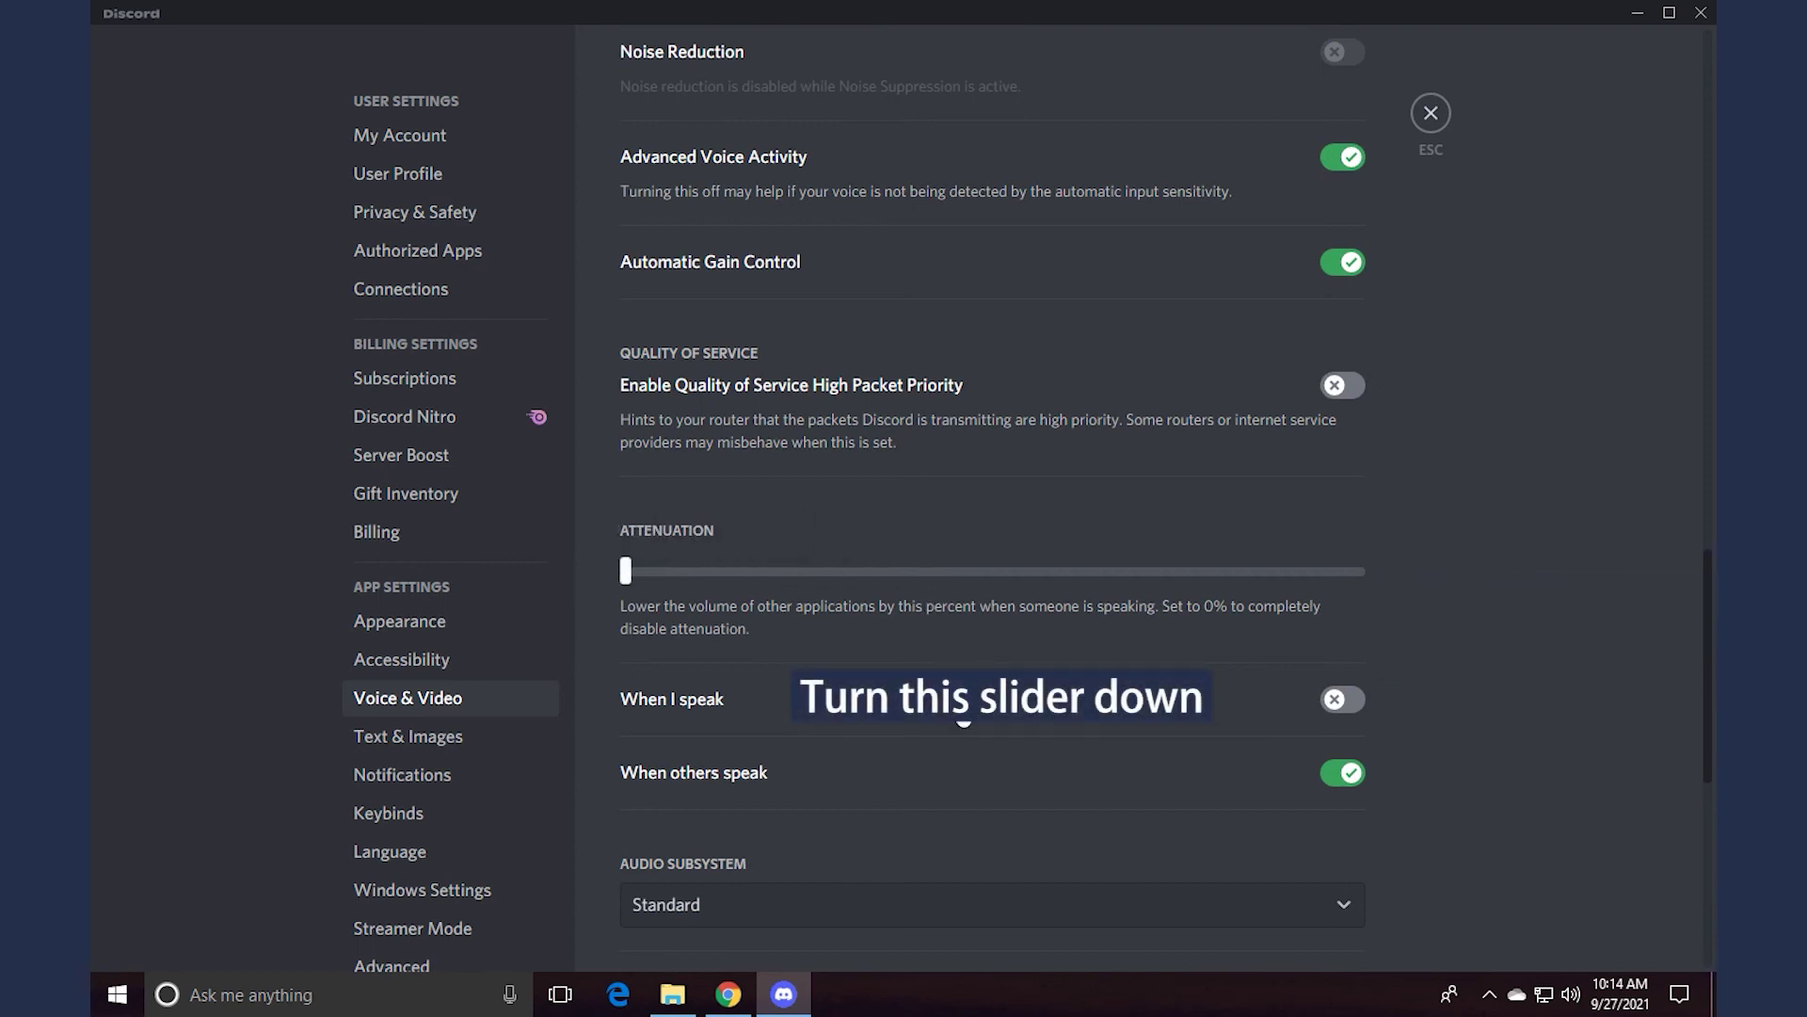
scroll(982, 714, "down", 3)
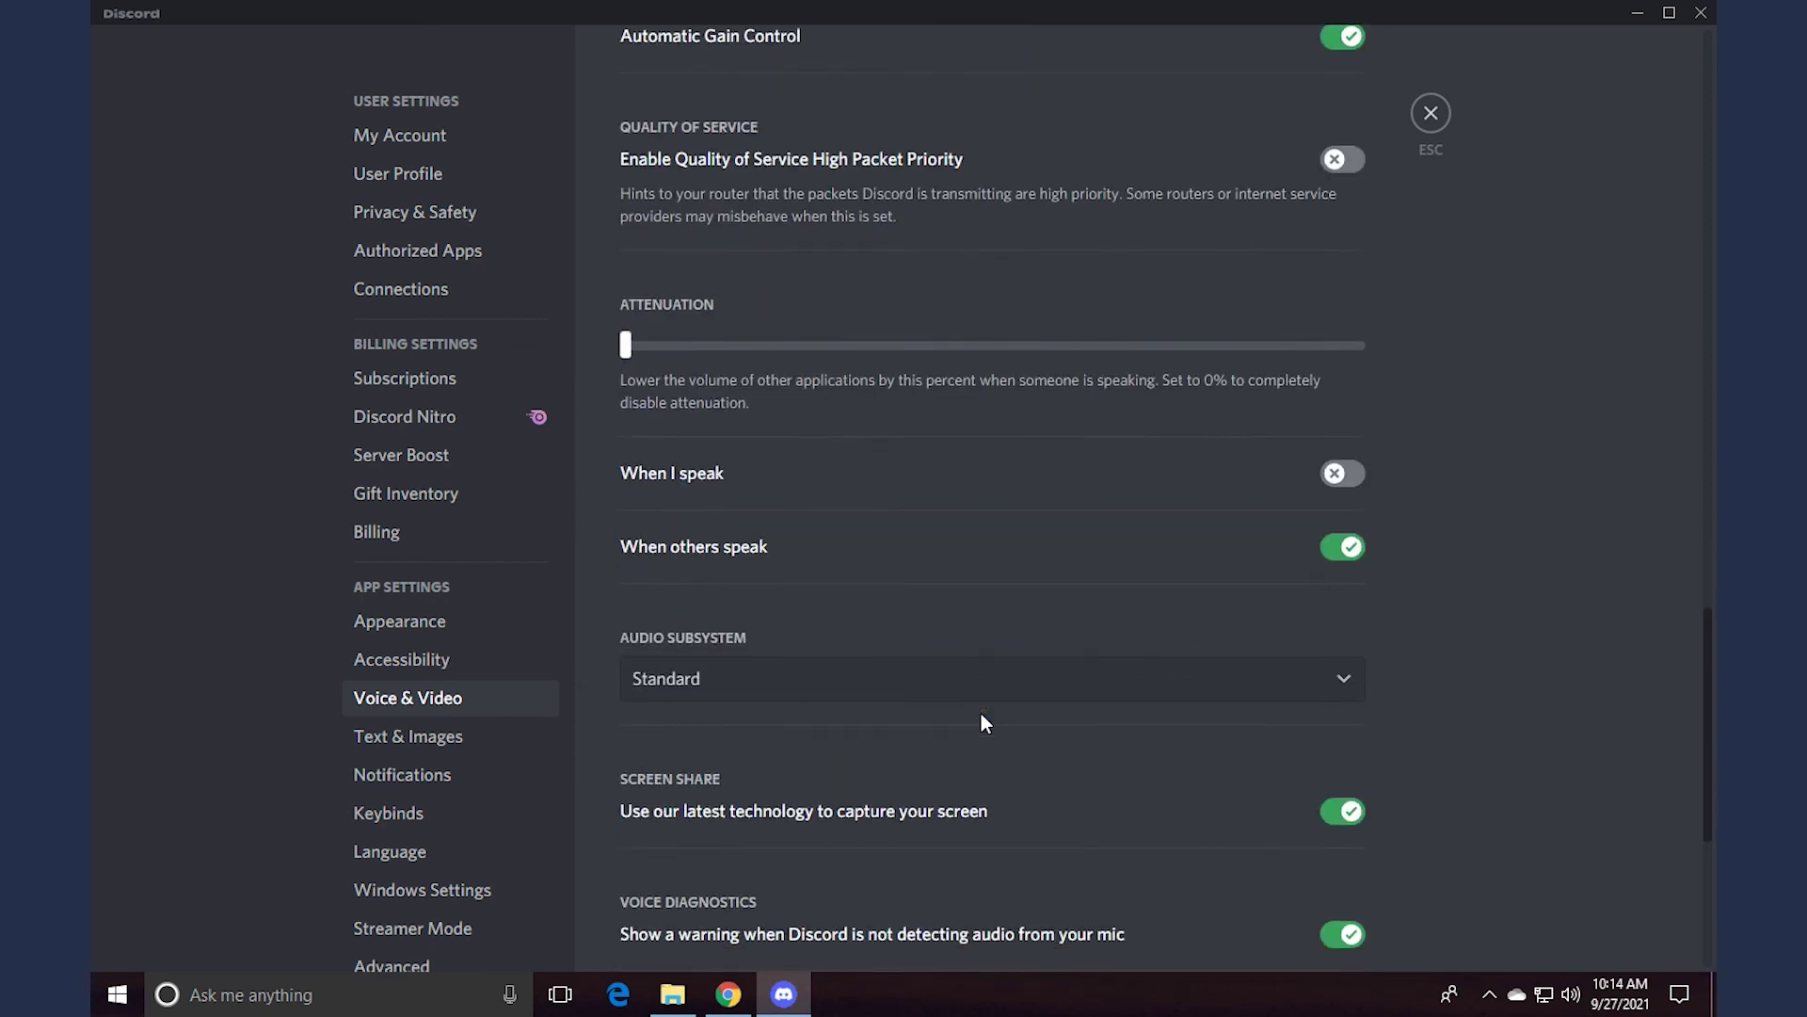
scroll(983, 723, "up", 3)
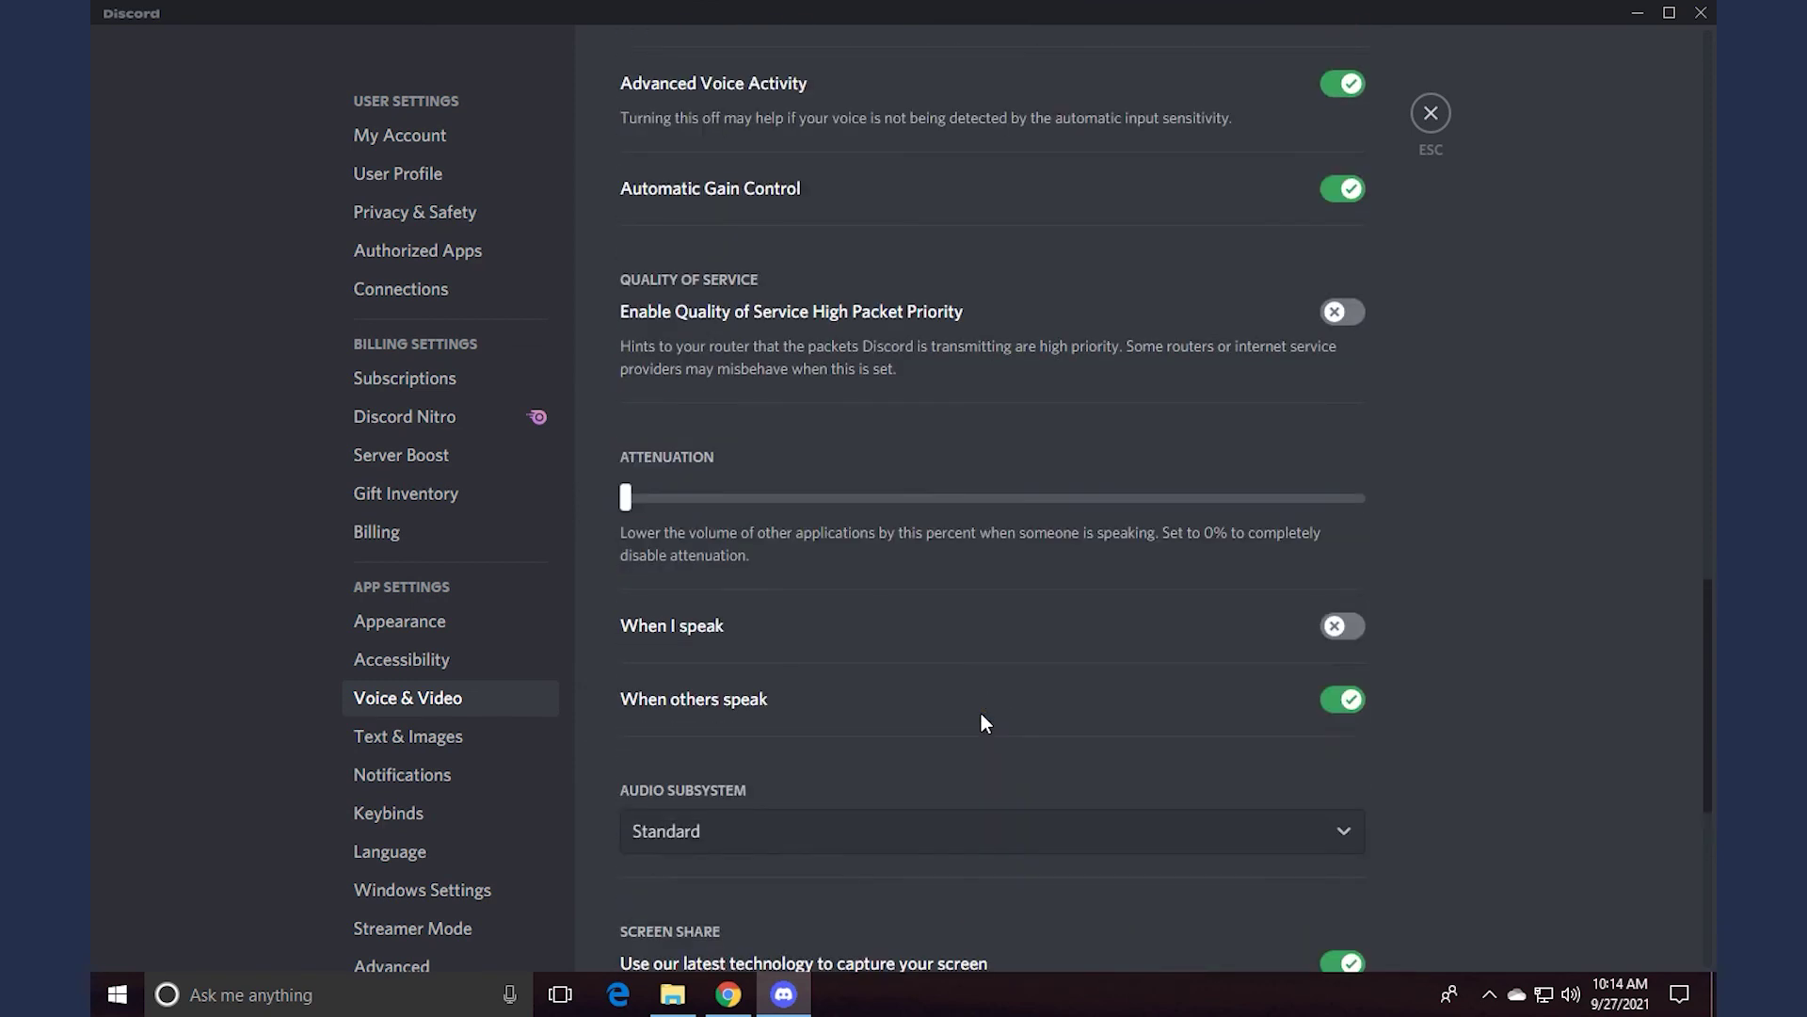
left_click(1700, 13)
Relaunch Discord from its desktop shortcut.
double_click(121, 392)
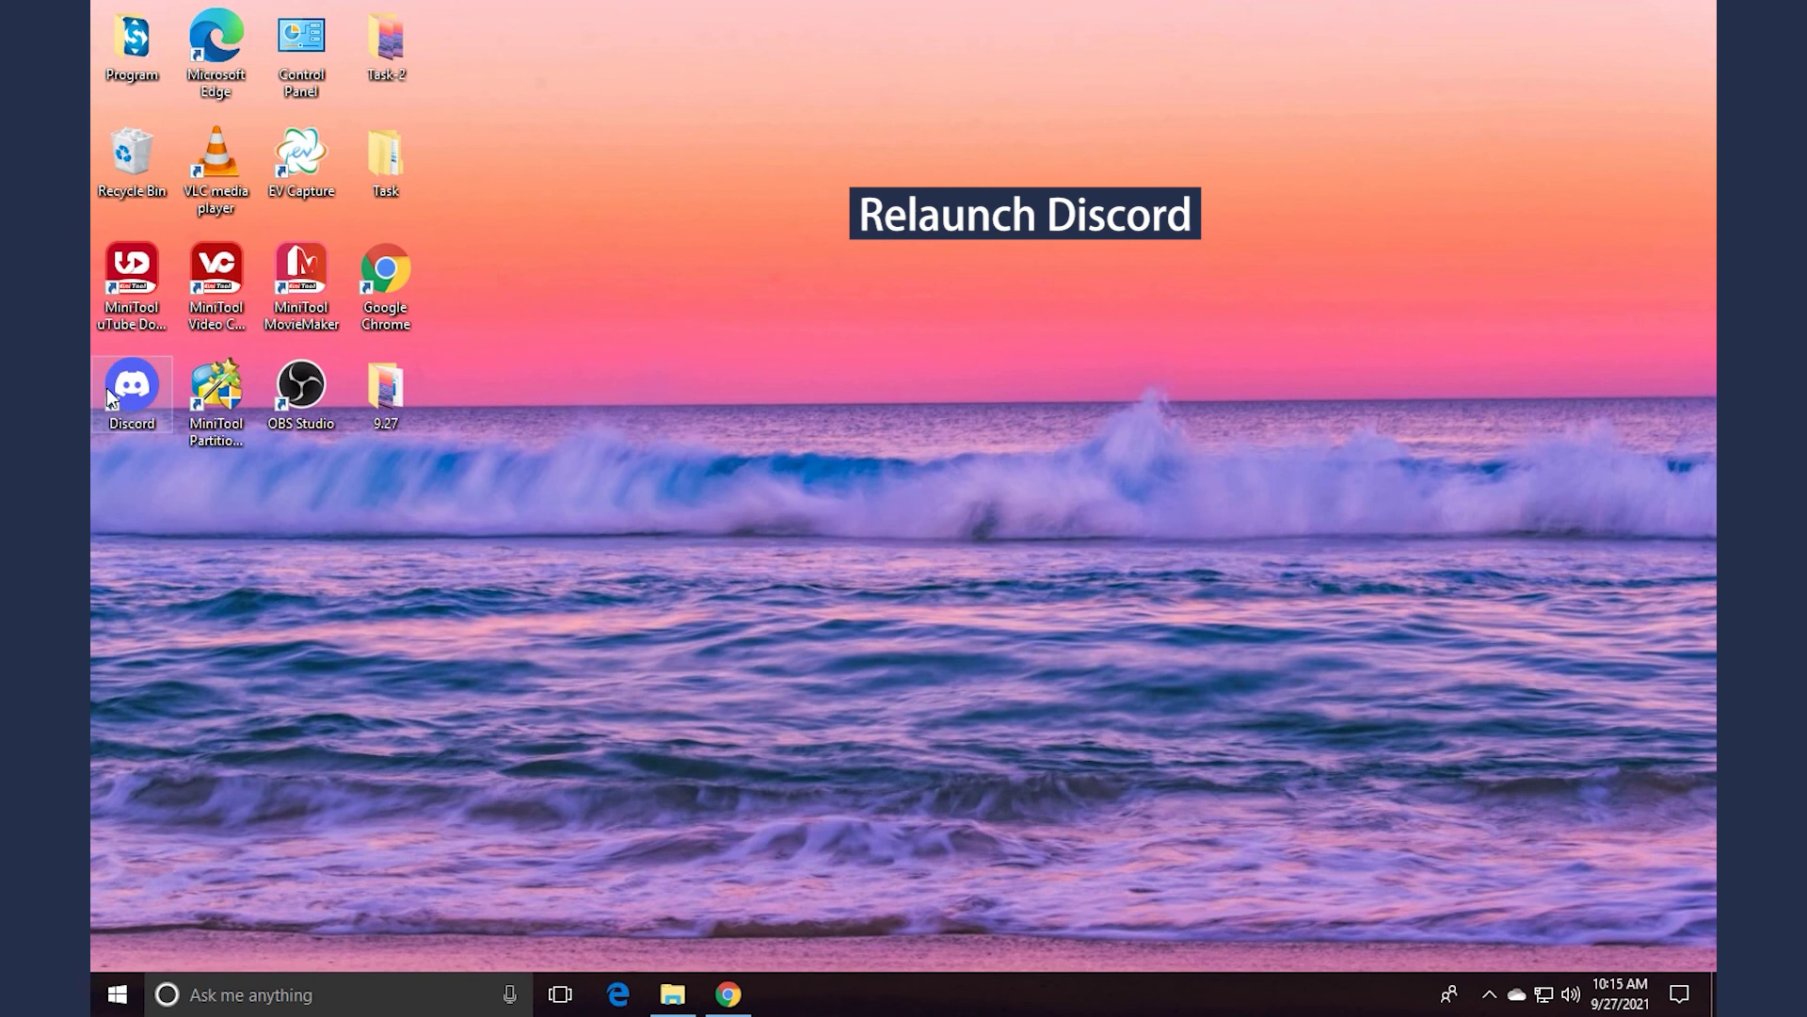